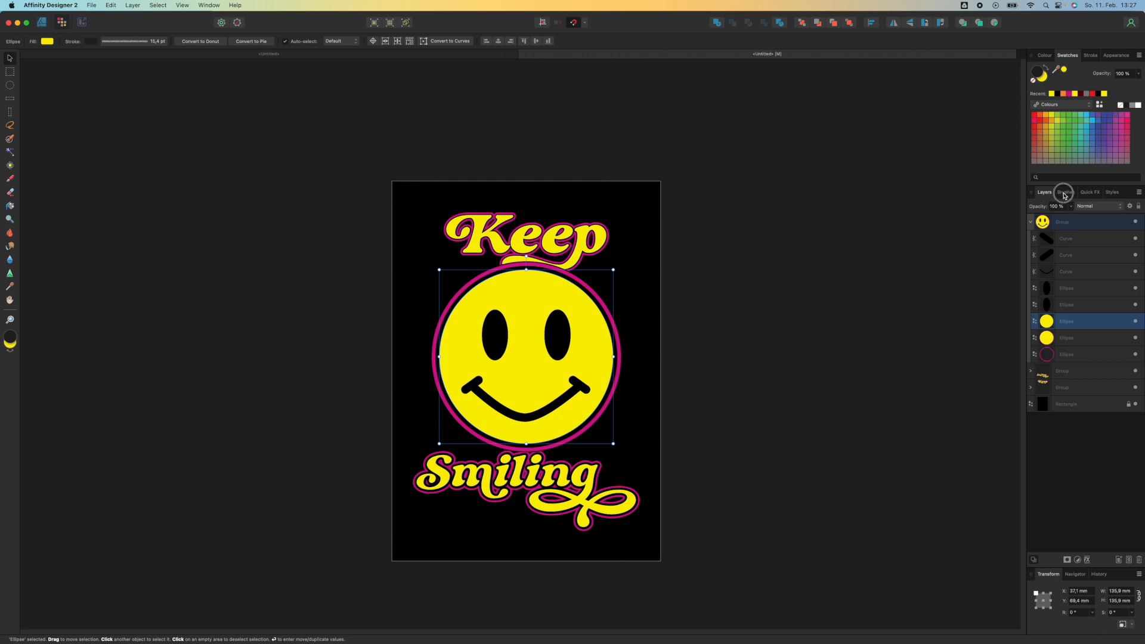
Choose the Textures brush category and select the Erase Brush tool
left_click(1065, 193)
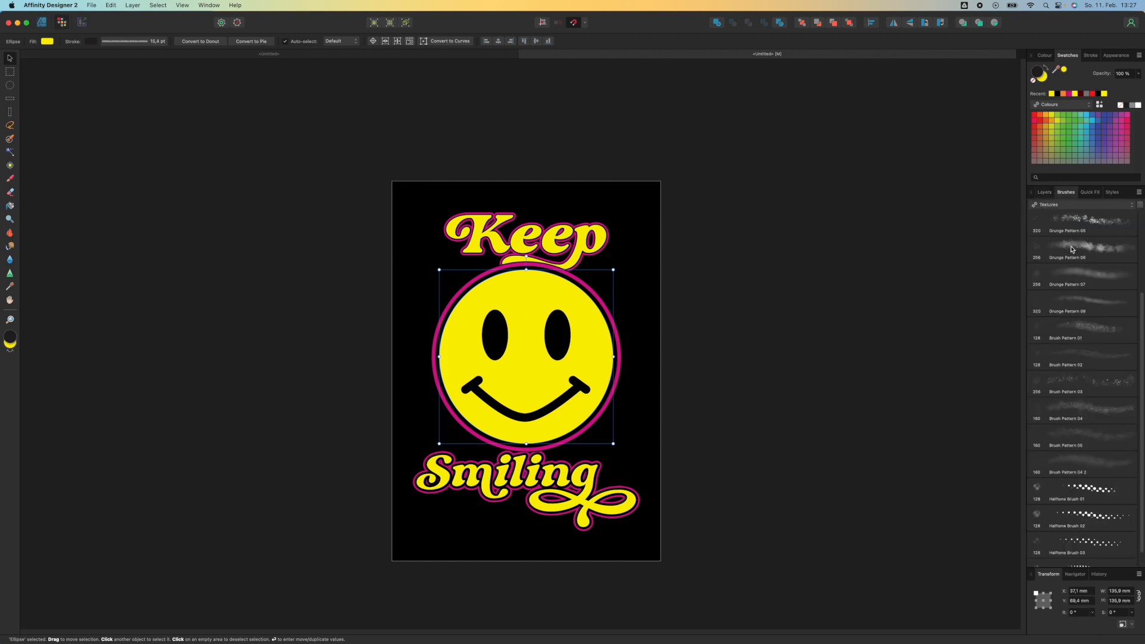
scroll(1072, 249, "down", 1)
left_click(1066, 205)
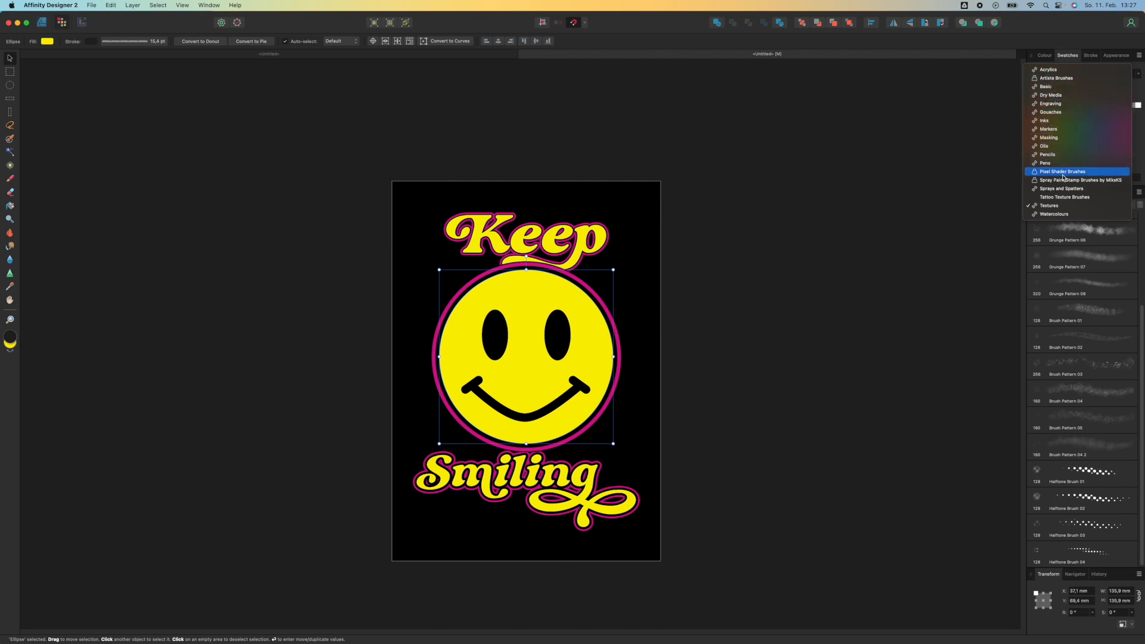
left_click(1061, 205)
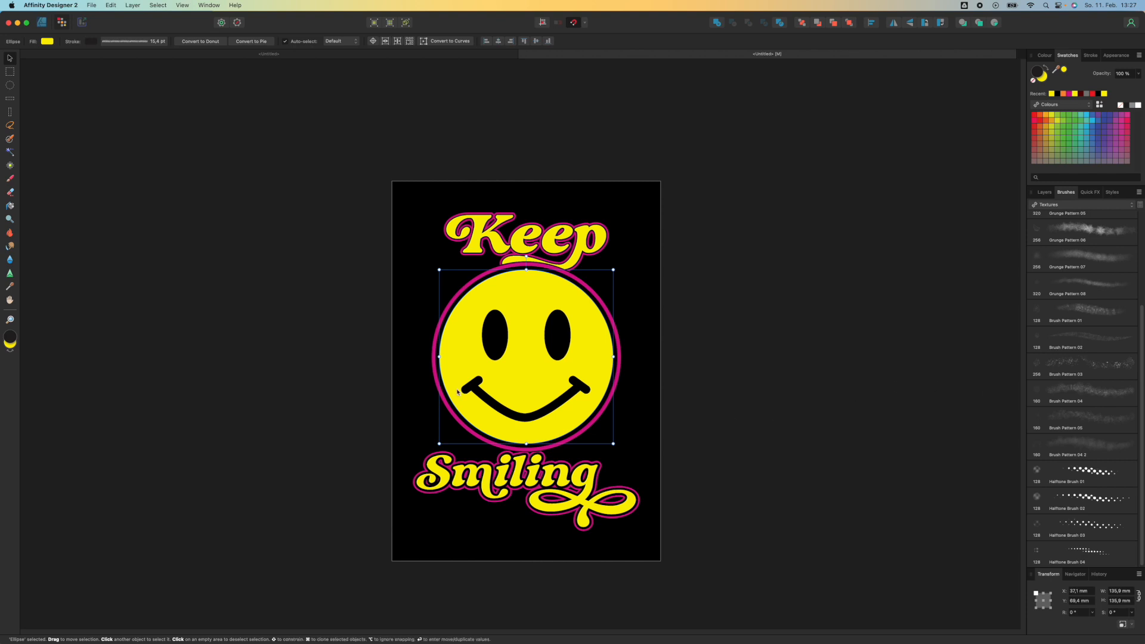
left_click(12, 193)
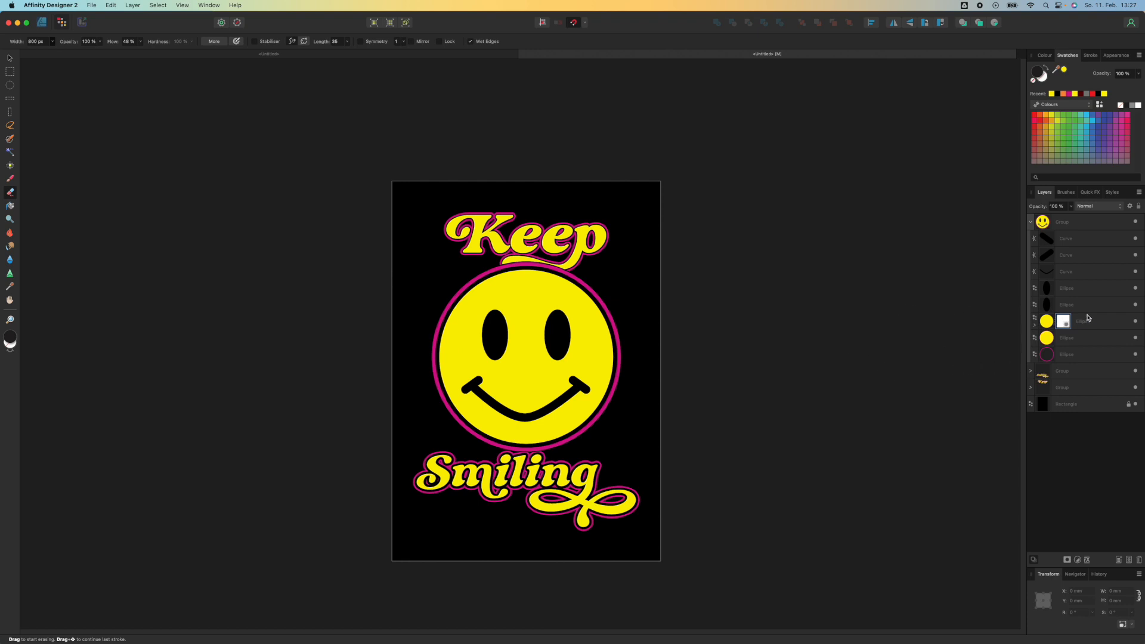
Erase a halftone texture across the face ellipse's mask with several strokes
left_click(1087, 324)
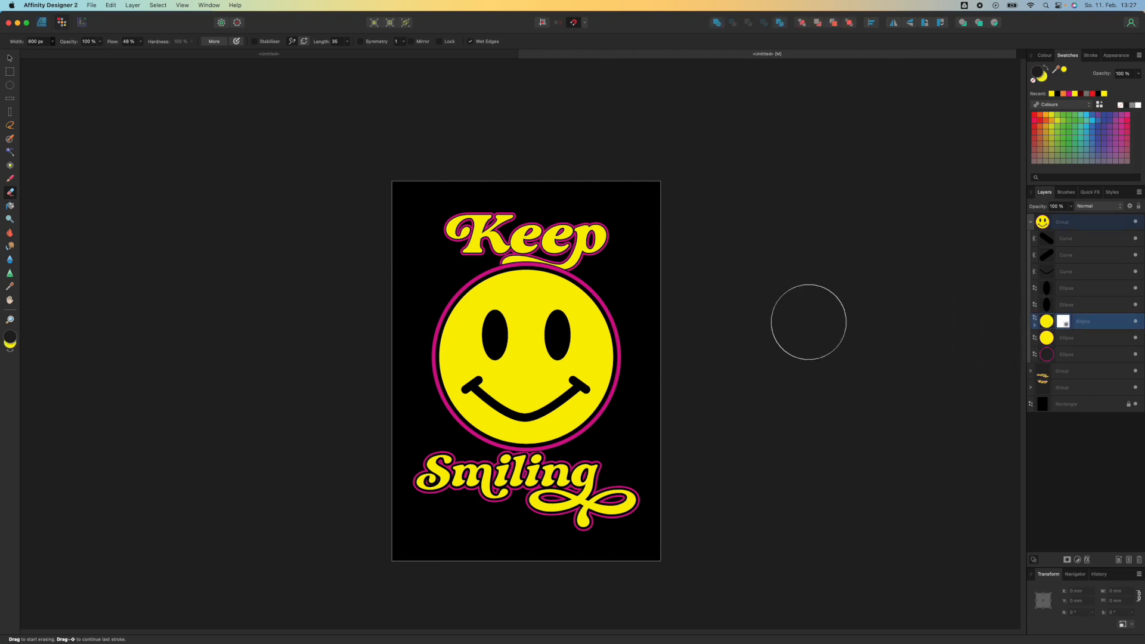
left_click_drag(443, 298, 514, 288)
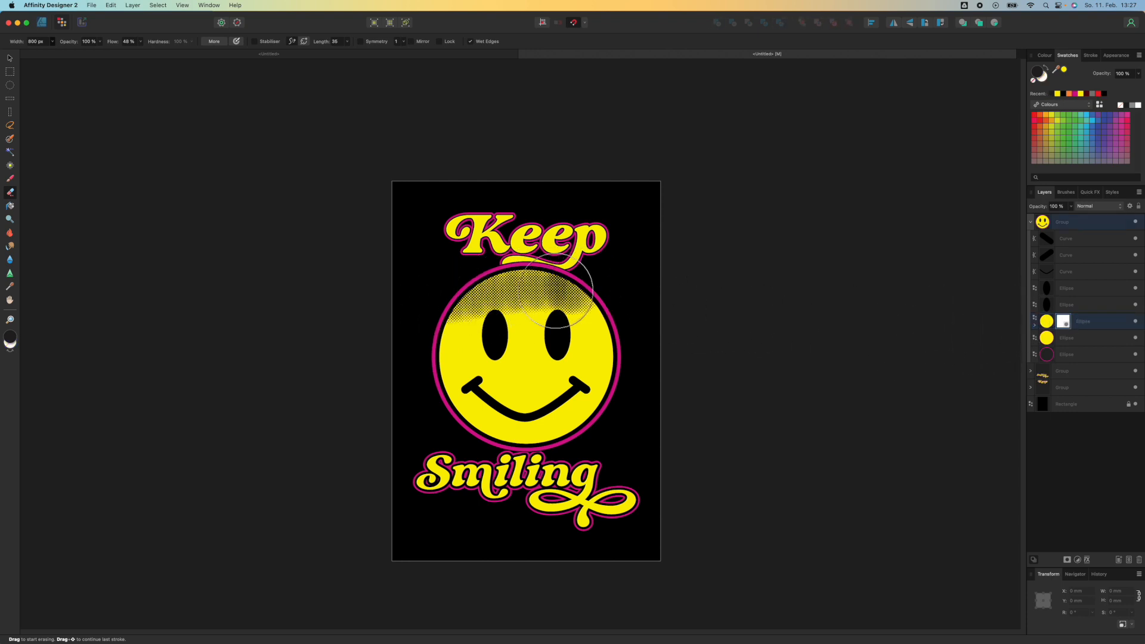
mouse_move(633, 318)
left_mouse_down()
mouse_move(674, 371)
mouse_move(620, 407)
left_mouse_up()
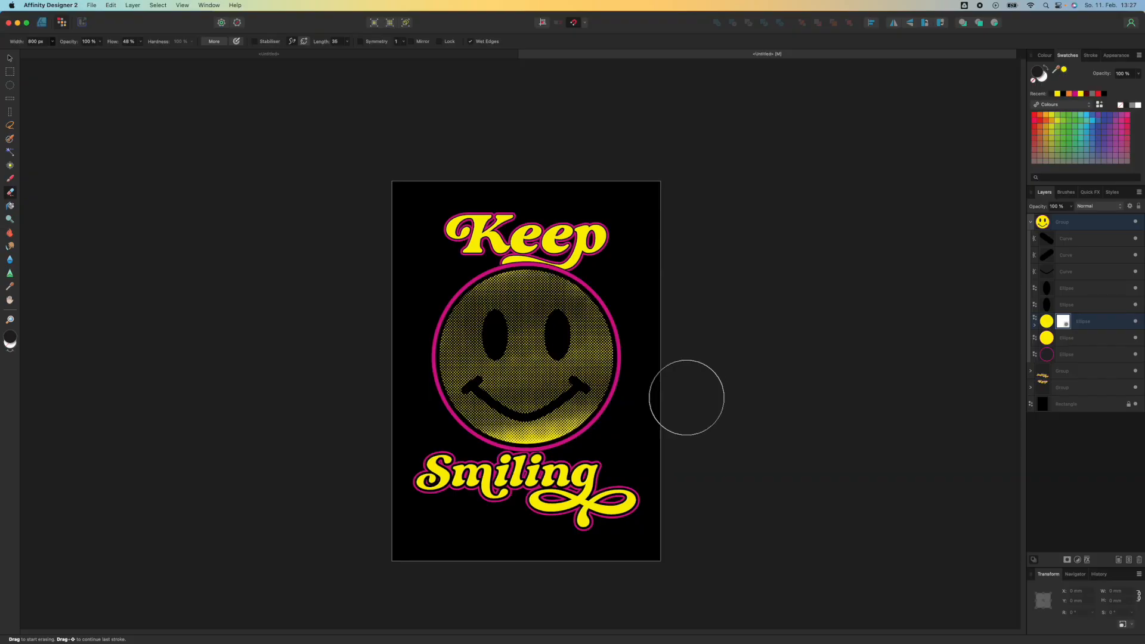
mouse_move(670, 404)
left_mouse_down()
mouse_move(455, 444)
mouse_move(520, 390)
left_mouse_up()
Delete the mask from the face ellipse
scroll(520, 390, "down", 2)
scroll(520, 388, "up", 5)
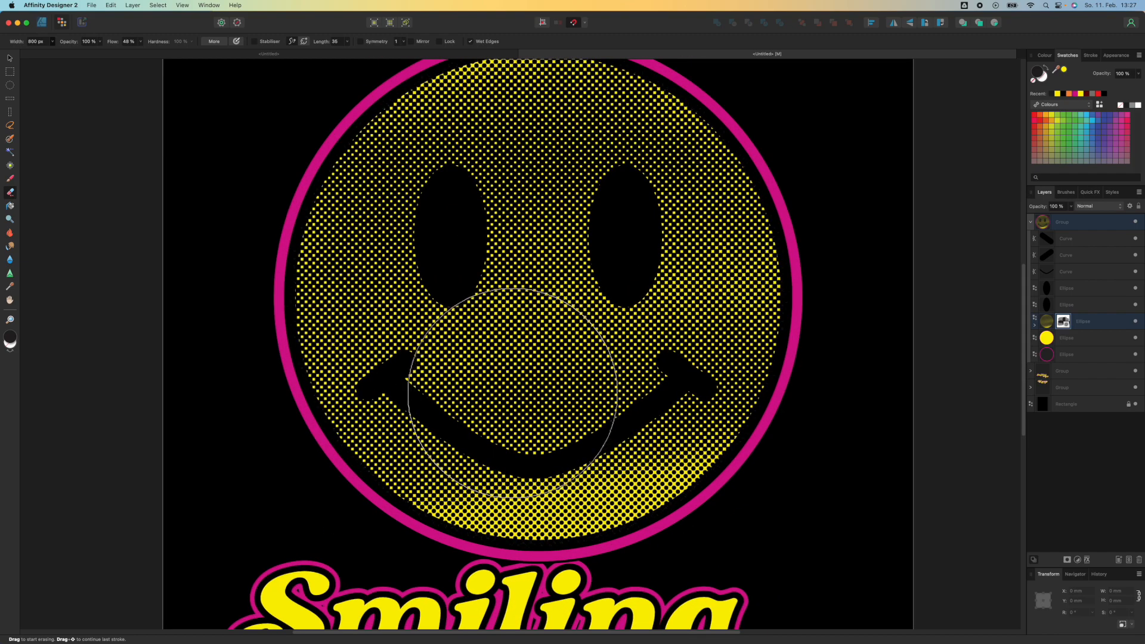
scroll(519, 385, "down", 6)
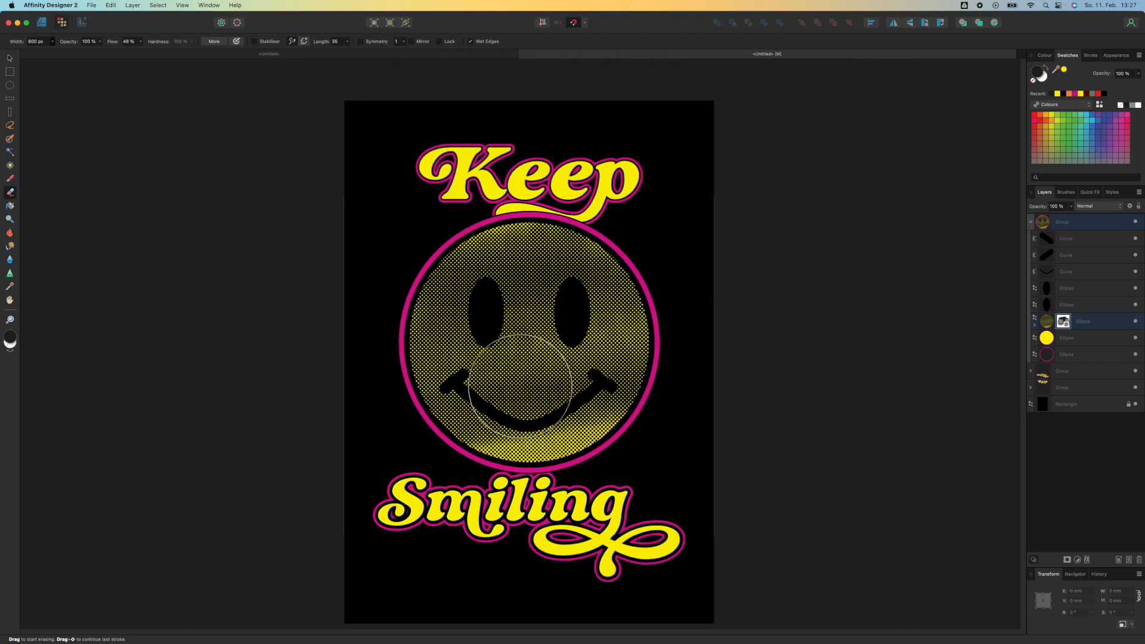
scroll(514, 392, "down", 1)
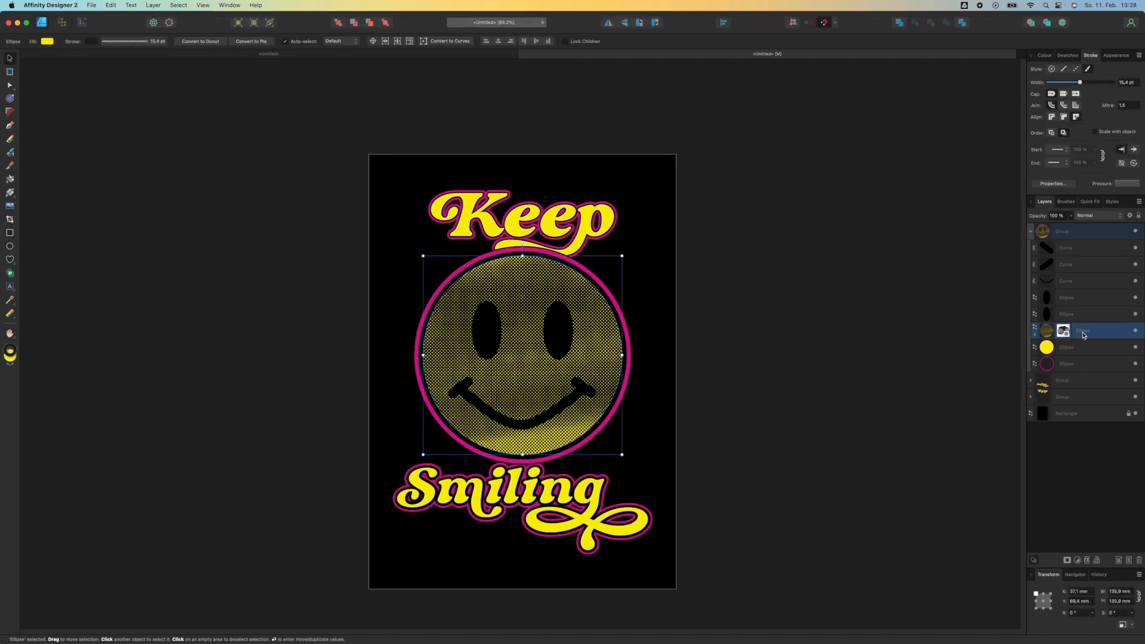
left_click(1034, 336)
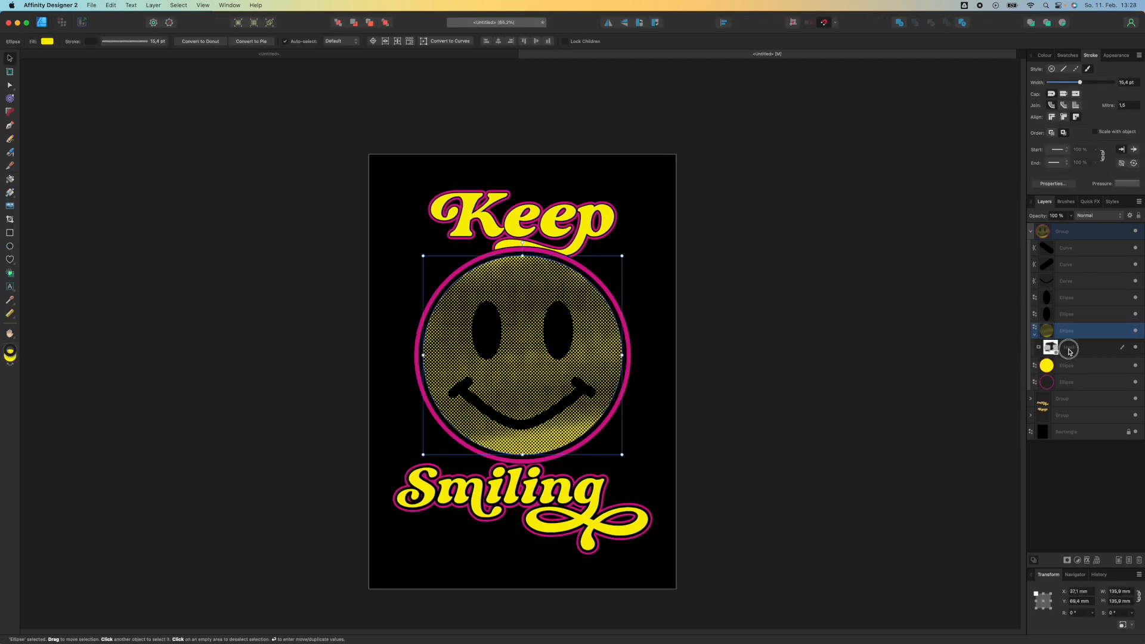
left_click(1069, 351)
key("Delete")
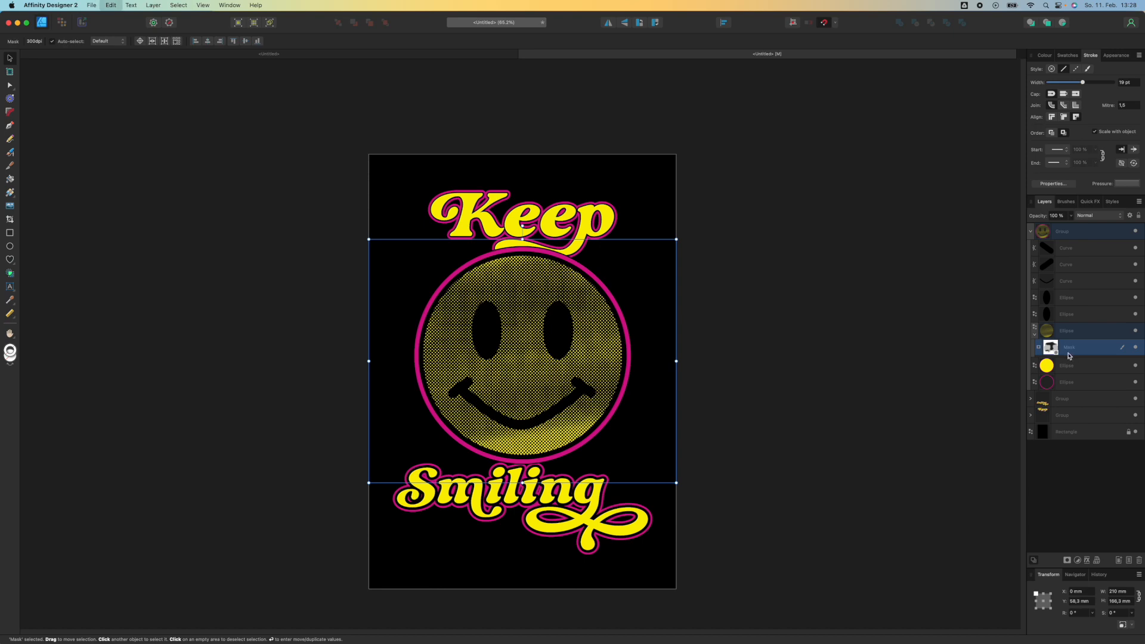
left_click(1065, 351)
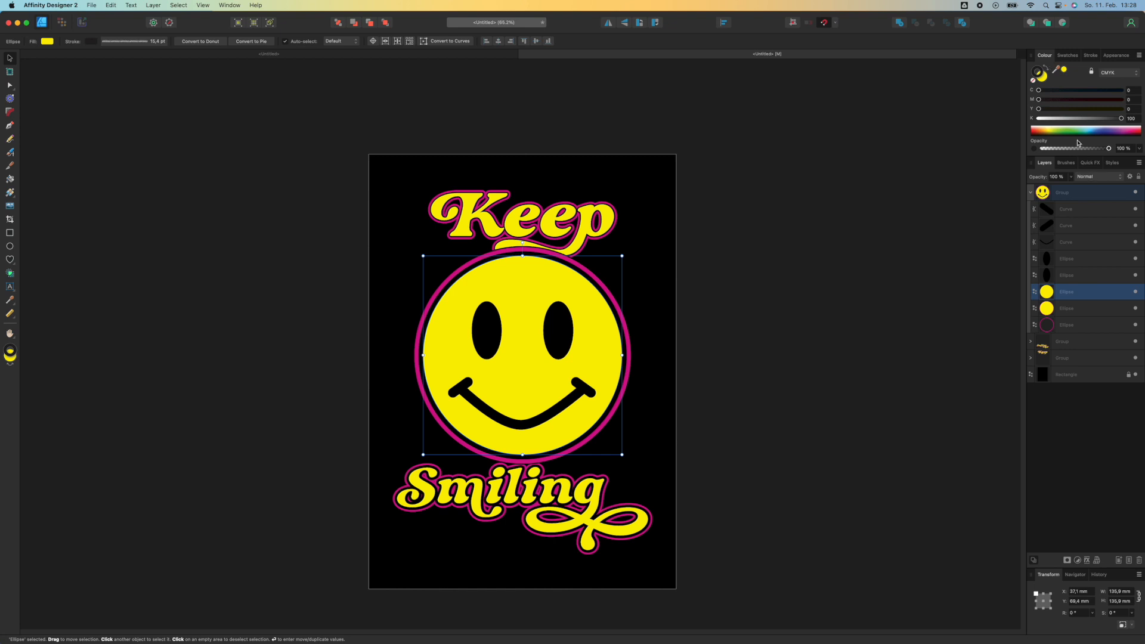
Remove the fill from the face ellipse
left_click(1033, 81)
left_click(1040, 79)
left_click(1034, 82)
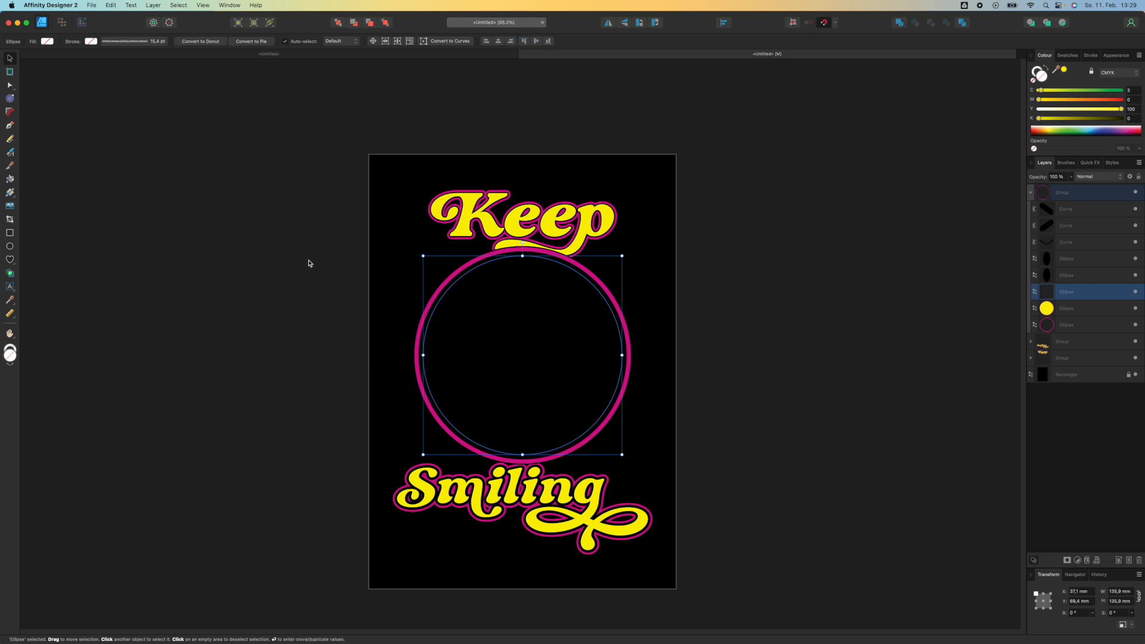
In the Pixel persona, paint a yellow stroke over the face with Halftone Brush 01 at 800 px width
left_click(65, 23)
left_click(10, 177)
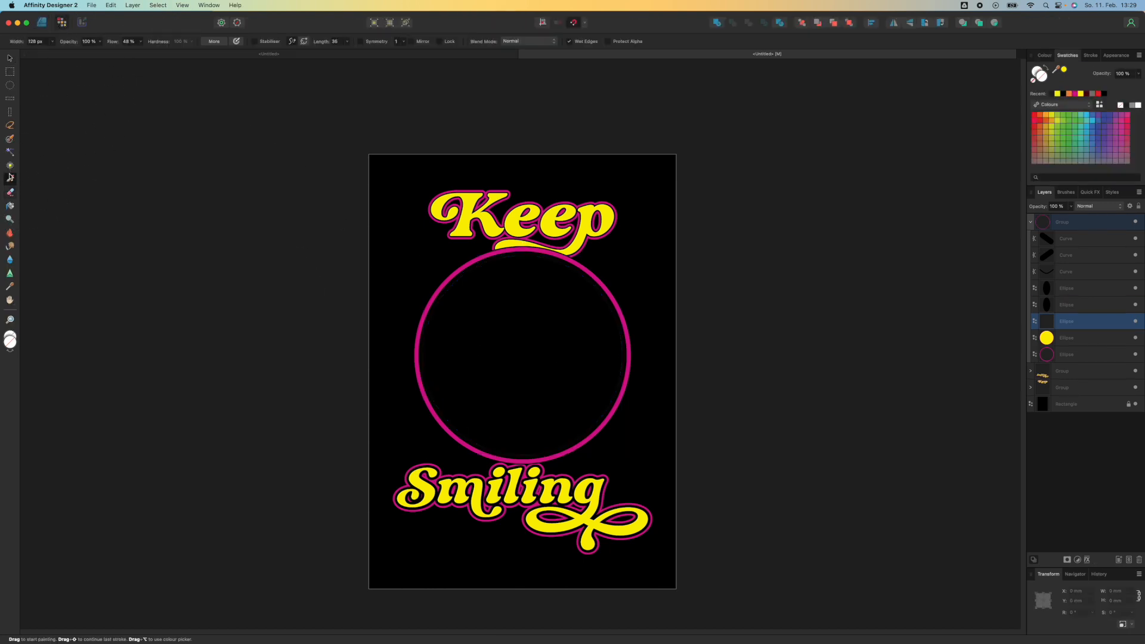
left_click(1063, 192)
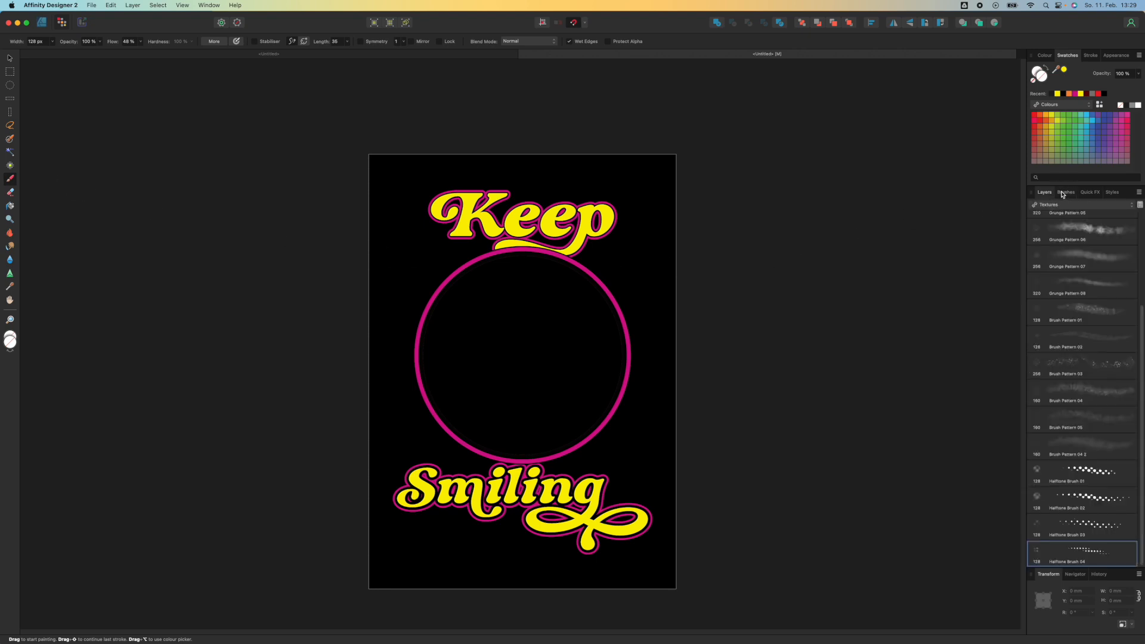
left_click(1076, 474)
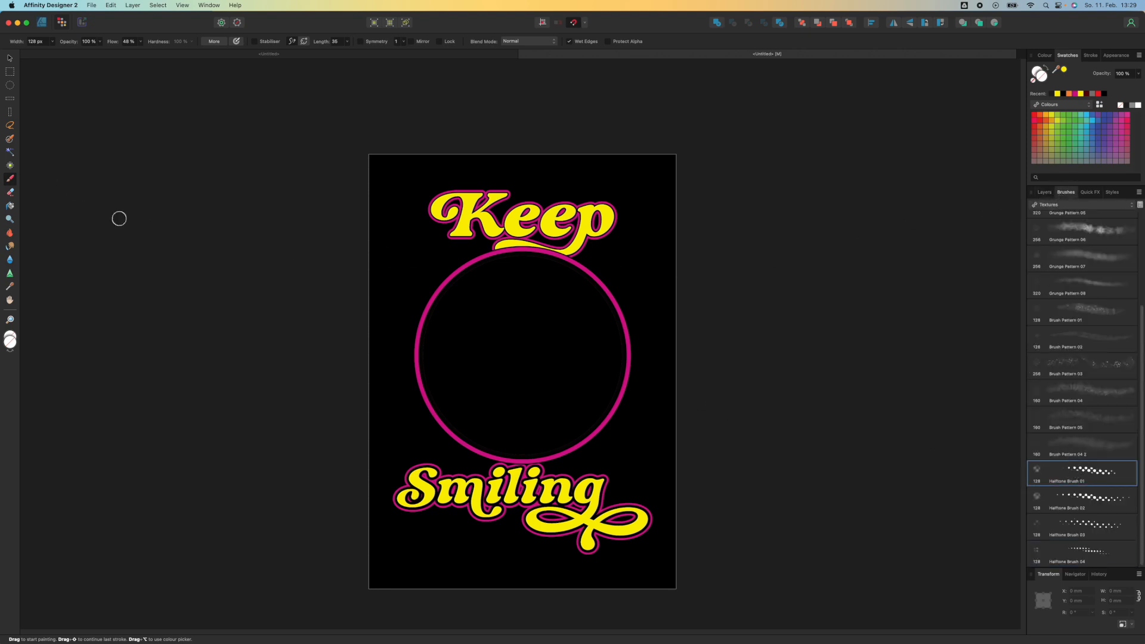
left_click(41, 42)
type("800")
key("Return")
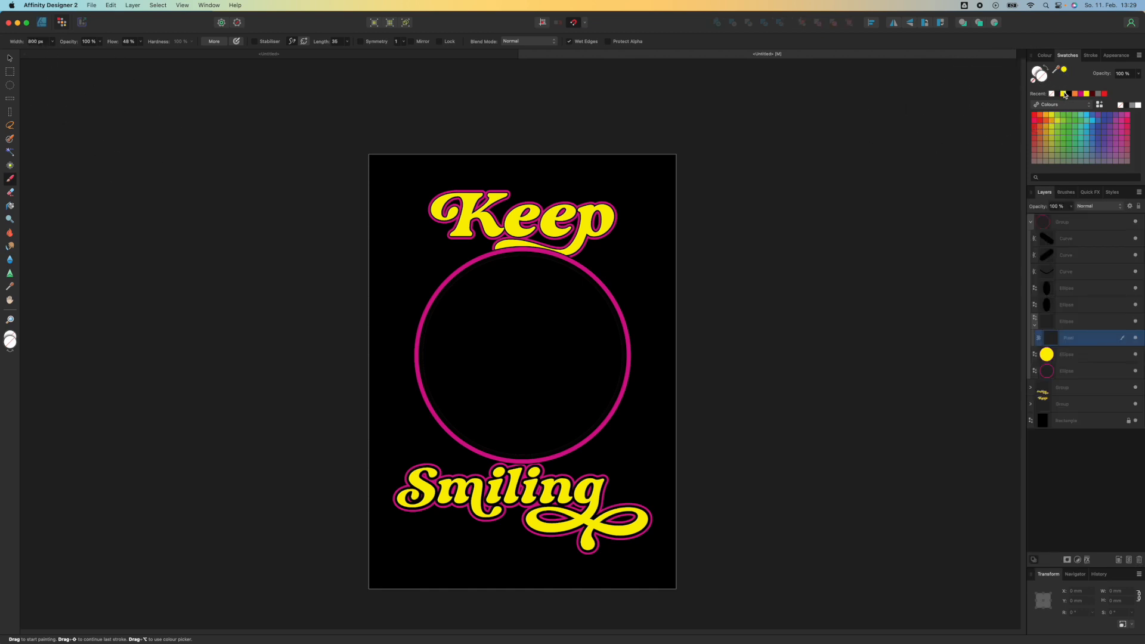
left_click(1064, 93)
mouse_move(424, 276)
left_mouse_down()
mouse_move(403, 293)
mouse_move(501, 322)
mouse_move(485, 409)
mouse_move(757, 419)
left_mouse_up()
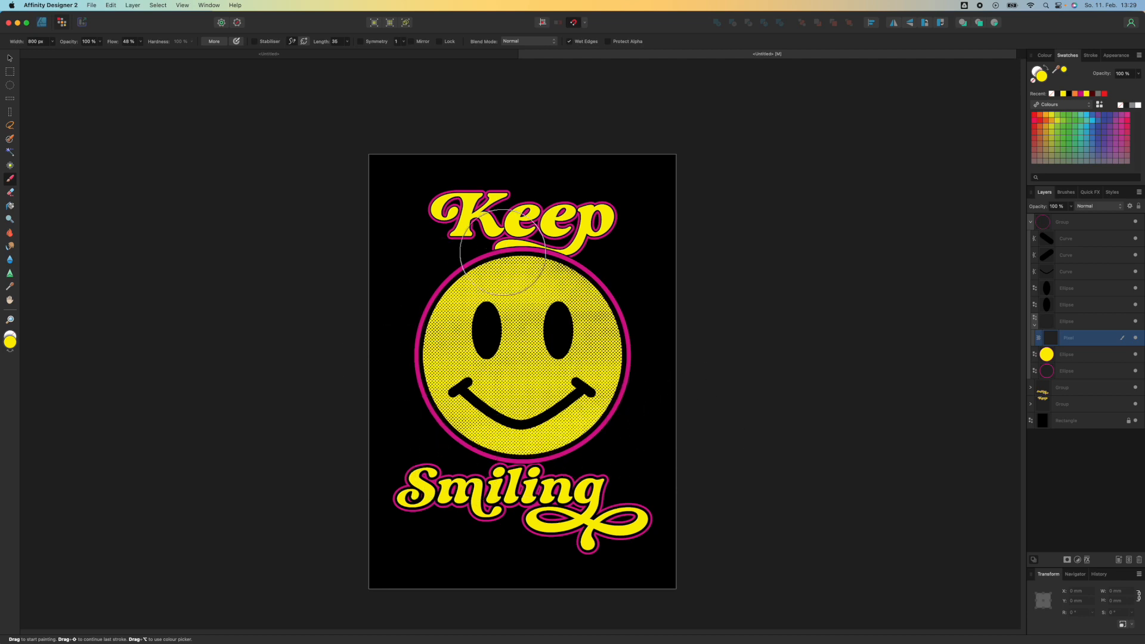
Undo the halftone brush stroke
scroll(549, 349, "up", 2)
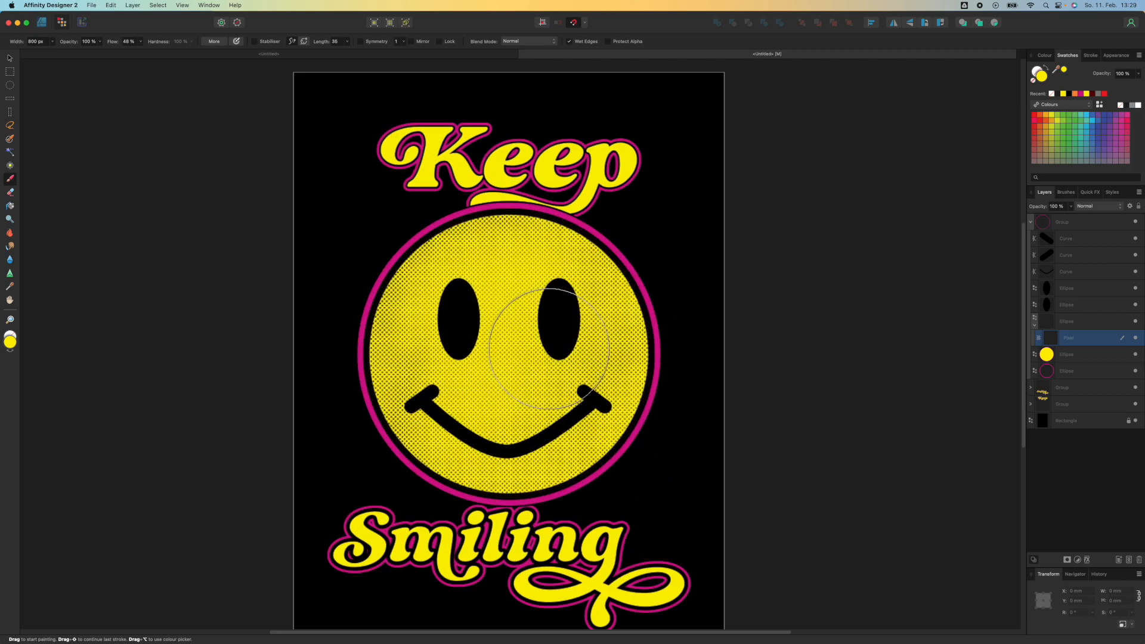
scroll(549, 349, "up", 2)
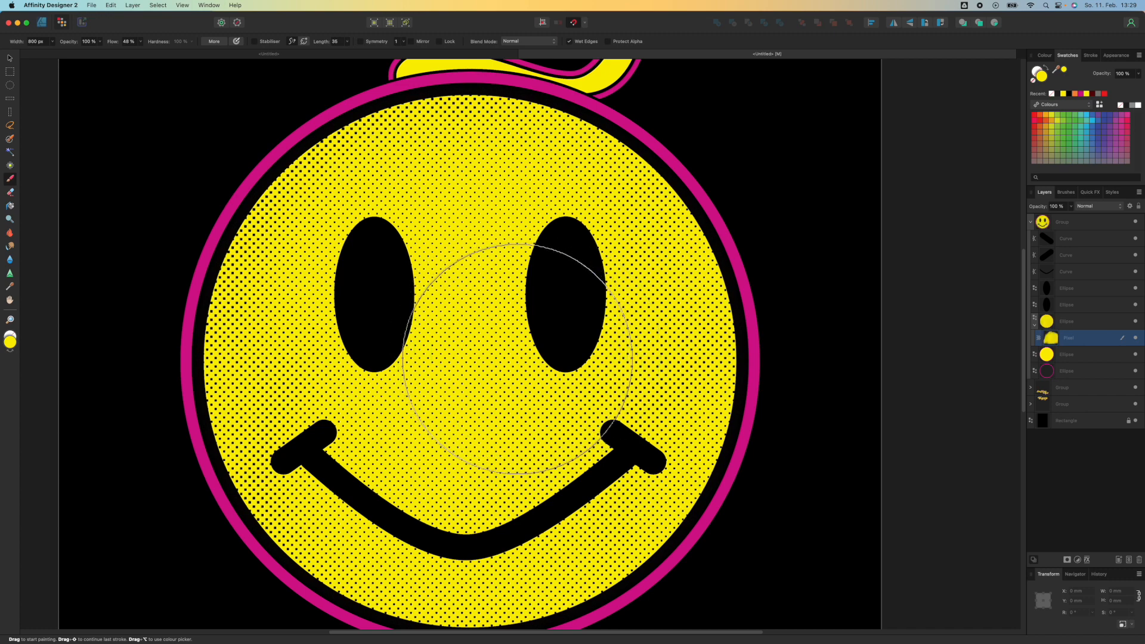
scroll(516, 346, "down", 3)
scroll(513, 352, "down", 2)
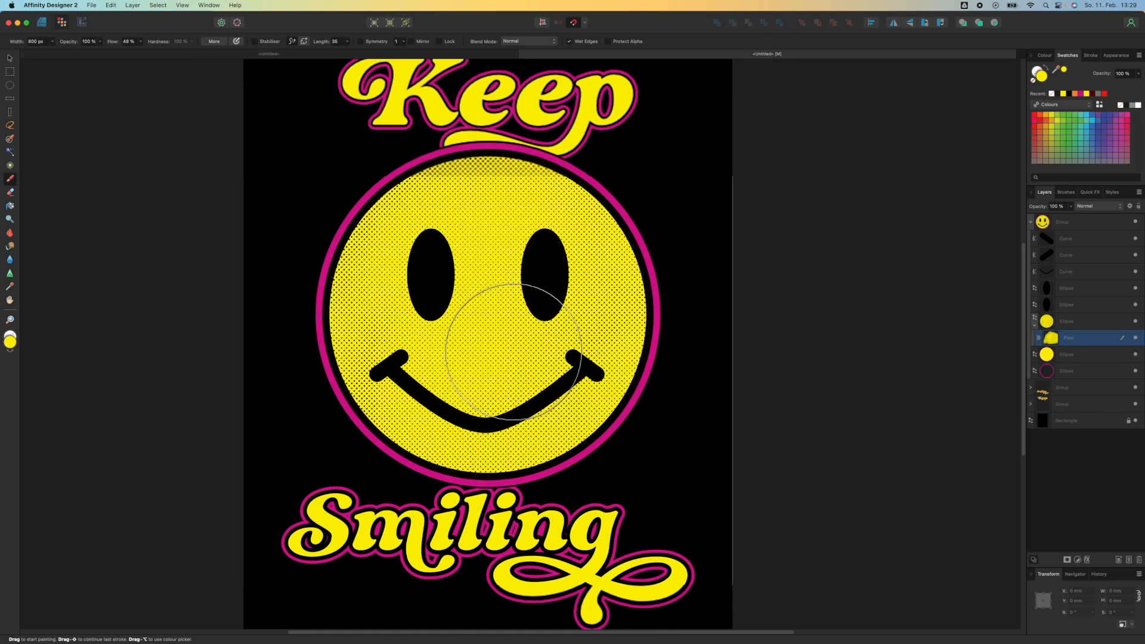
key("super+z")
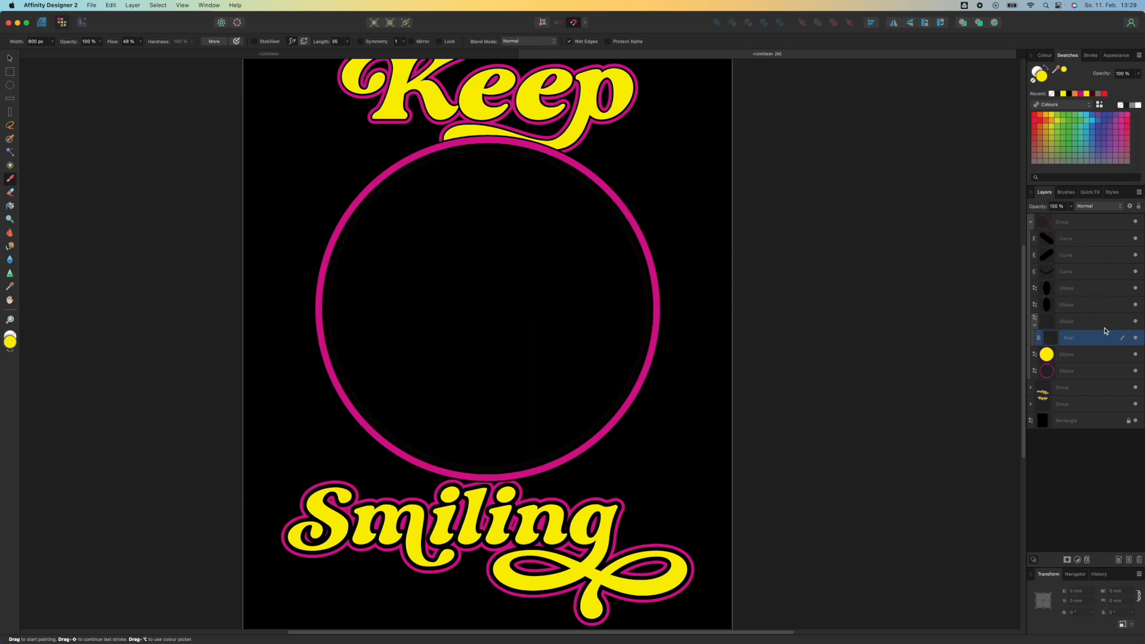
Paint yellow strokes across the face with Halftone Brush 04 at 800 px width
left_click(1066, 192)
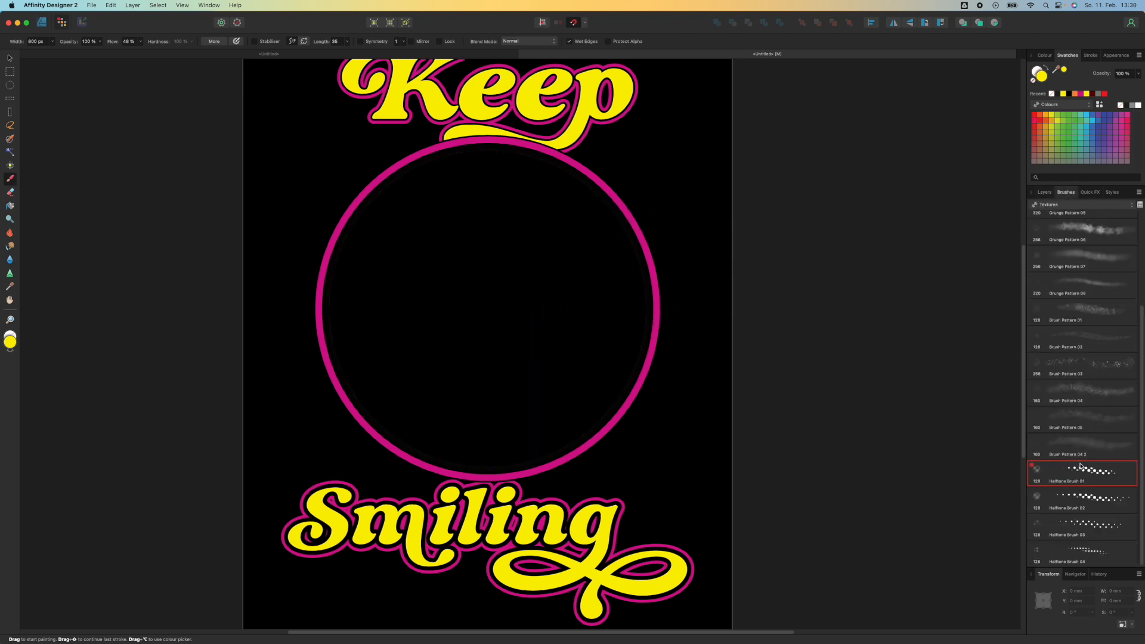
left_click(1082, 557)
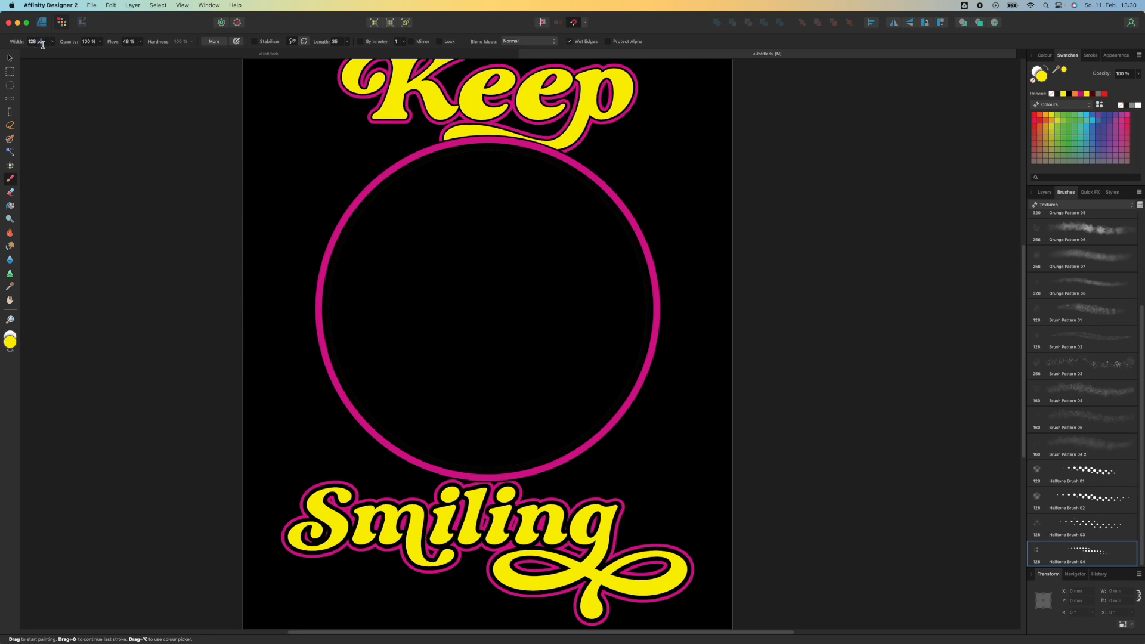
left_click_drag(45, 45, 23, 43)
type("800")
key("Return")
mouse_move(437, 222)
left_mouse_down()
mouse_move(562, 169)
mouse_move(299, 342)
mouse_move(690, 268)
mouse_move(578, 417)
mouse_move(332, 472)
left_mouse_up()
mouse_move(610, 338)
left_mouse_down()
mouse_move(486, 328)
mouse_move(542, 185)
mouse_move(680, 184)
mouse_move(371, 186)
mouse_move(327, 212)
mouse_move(709, 304)
mouse_move(423, 455)
mouse_move(515, 347)
left_mouse_up()
Return to the Designer persona and duplicate the face ellipse
scroll(514, 348, "up", 5)
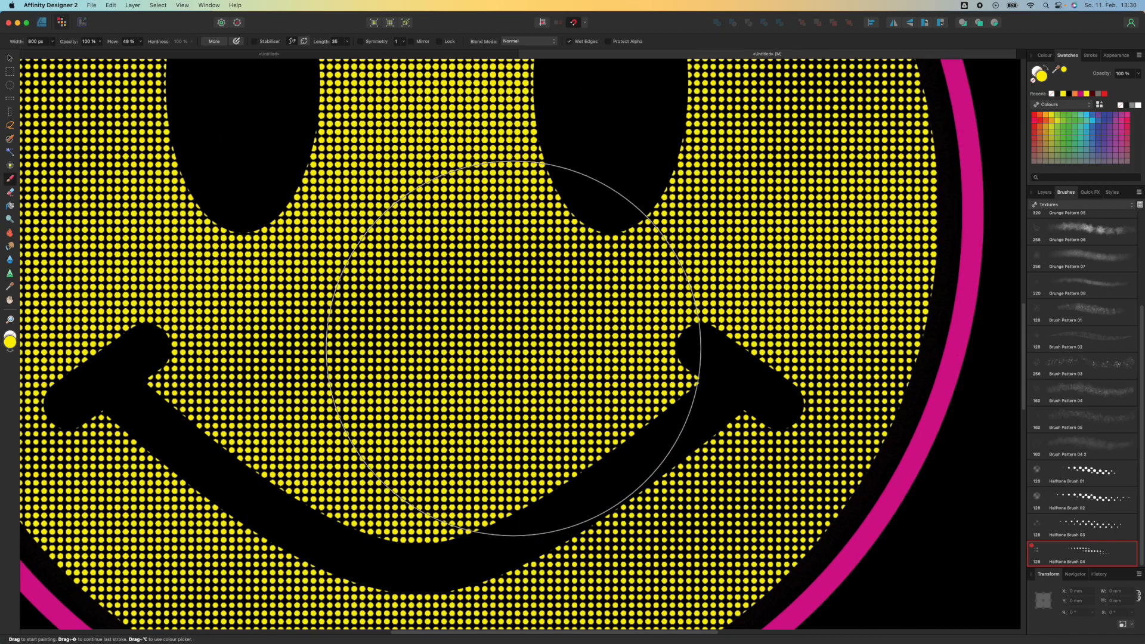
scroll(513, 348, "down", 6)
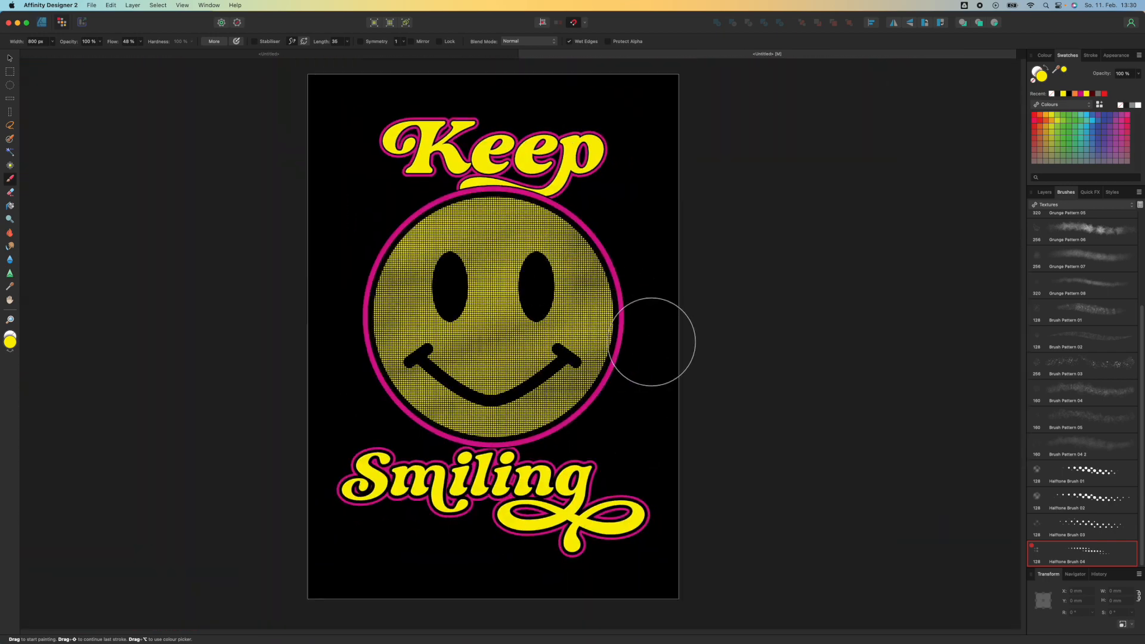
key("super+1")
key("super+j")
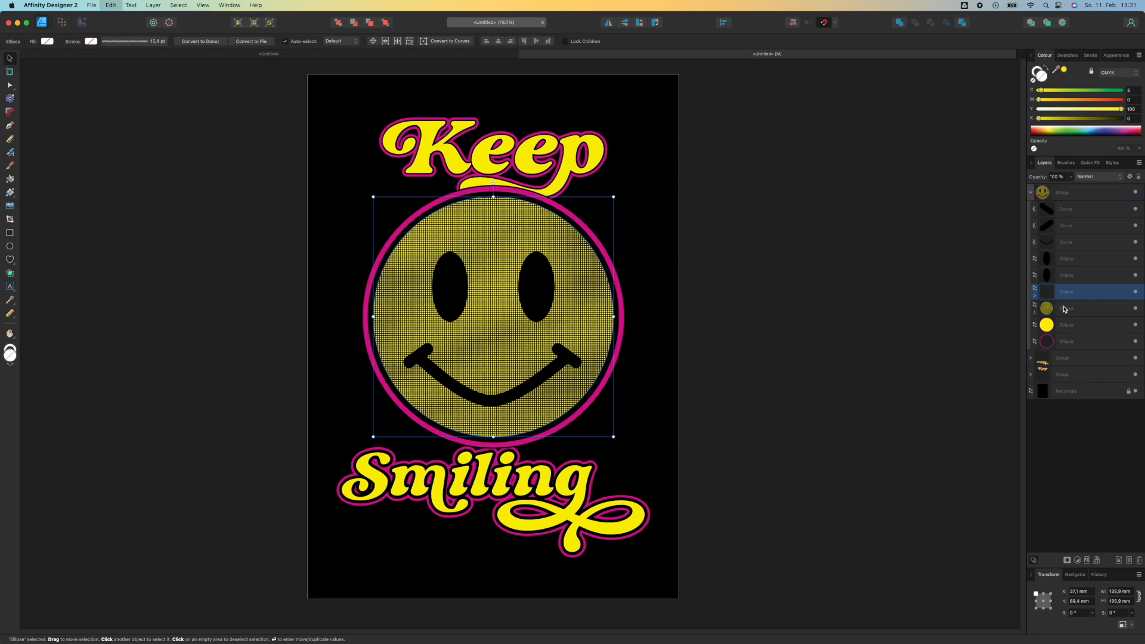
Move the duplicated halftone ellipse off the page to the right
left_click(1086, 308)
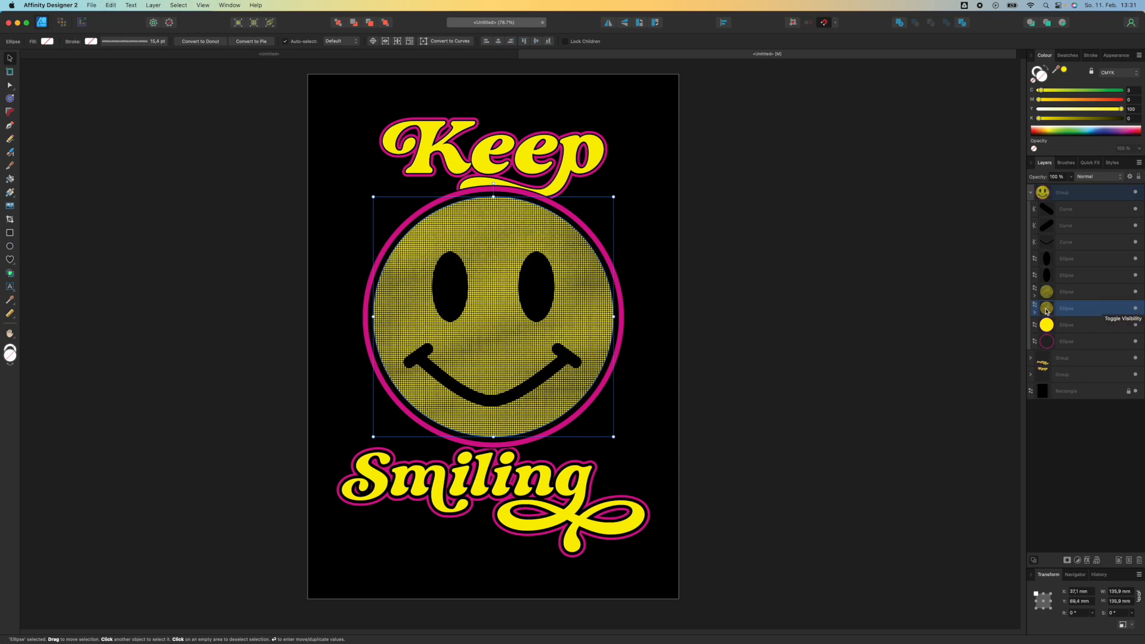
left_click(1135, 292)
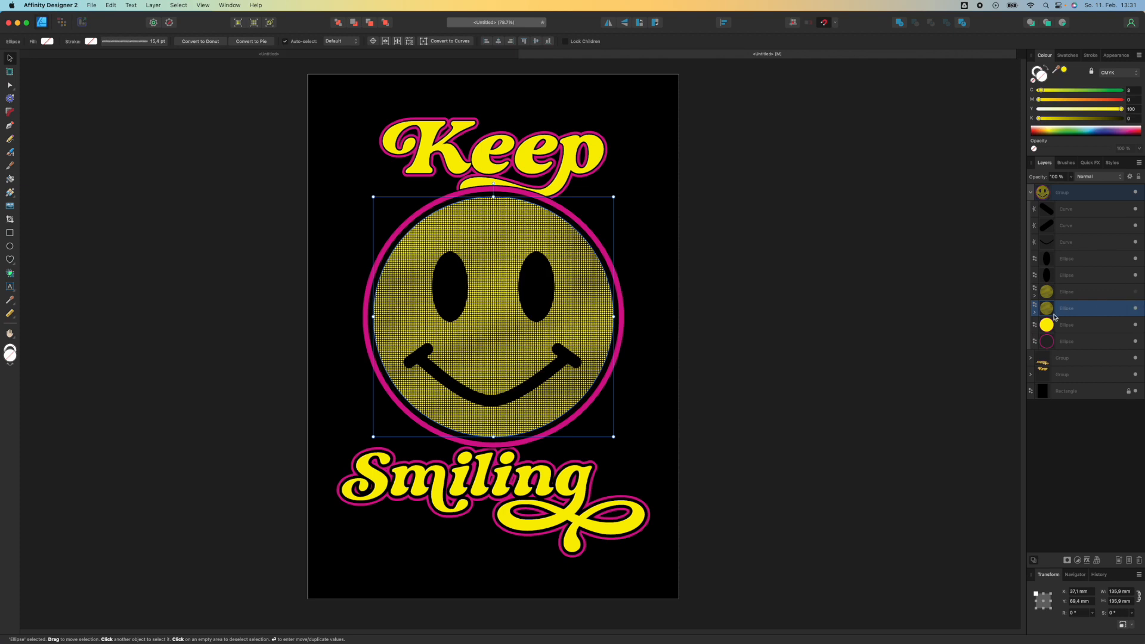
left_click(1135, 292)
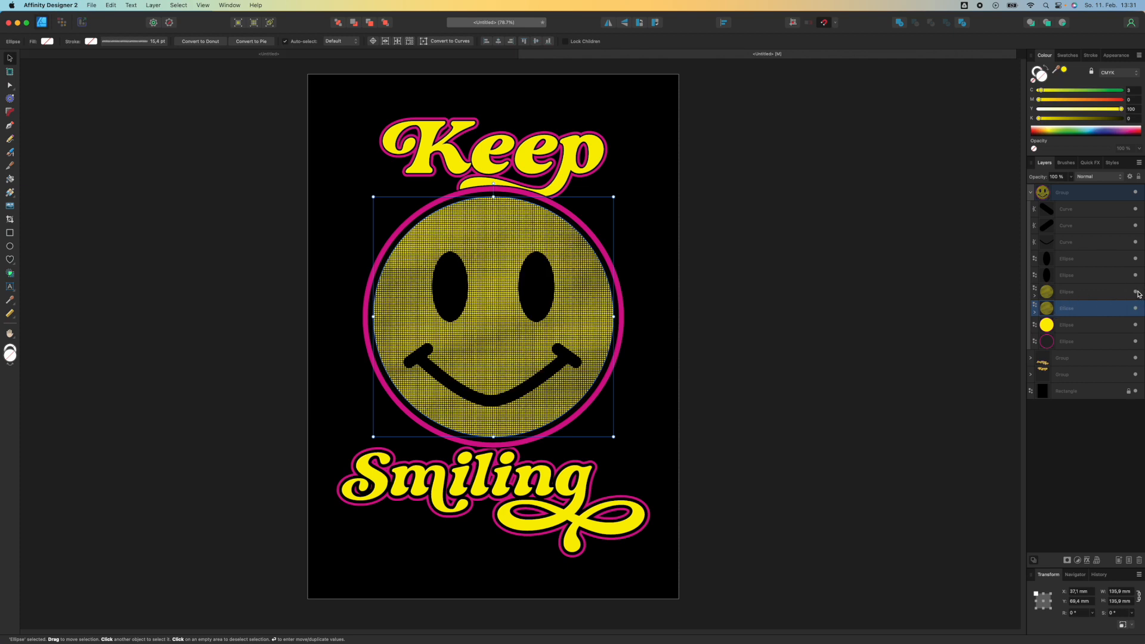
left_click(1081, 292)
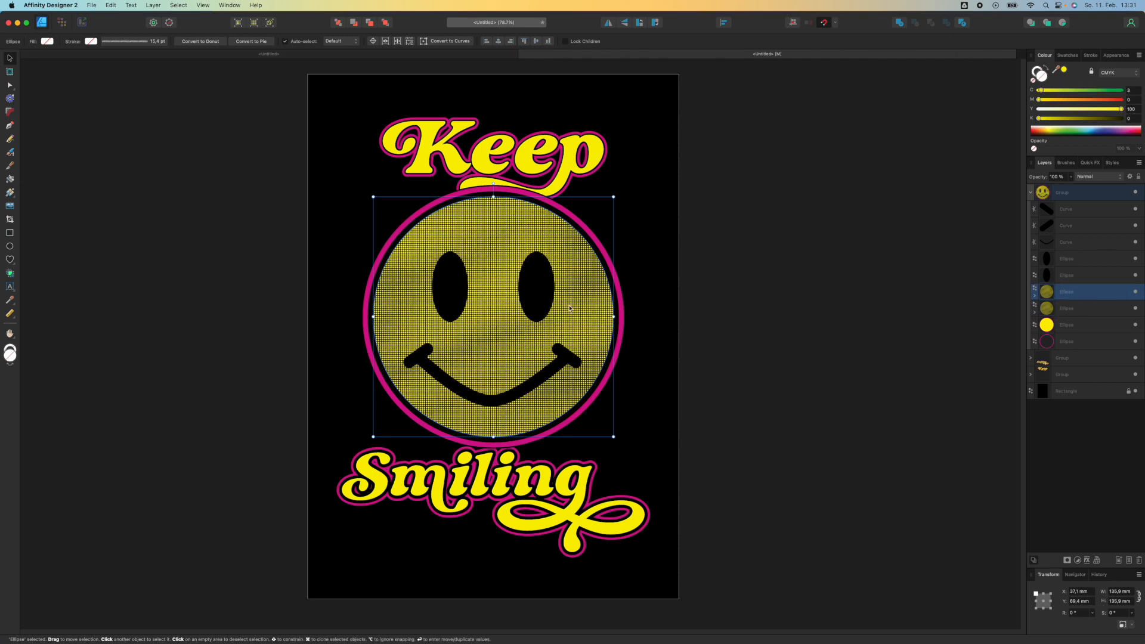
left_click_drag(570, 309, 903, 317)
Clear the halftone paint from the original face ellipse and fill it yellow again
left_click(1068, 309)
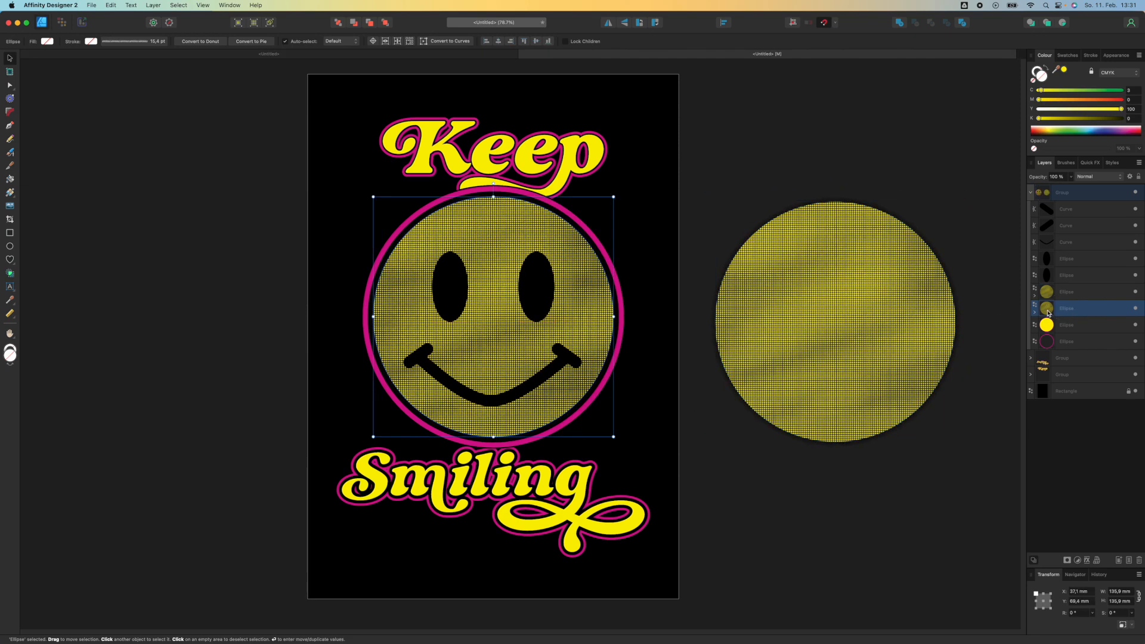
left_click(1035, 311)
left_click(1055, 324)
key("Delete")
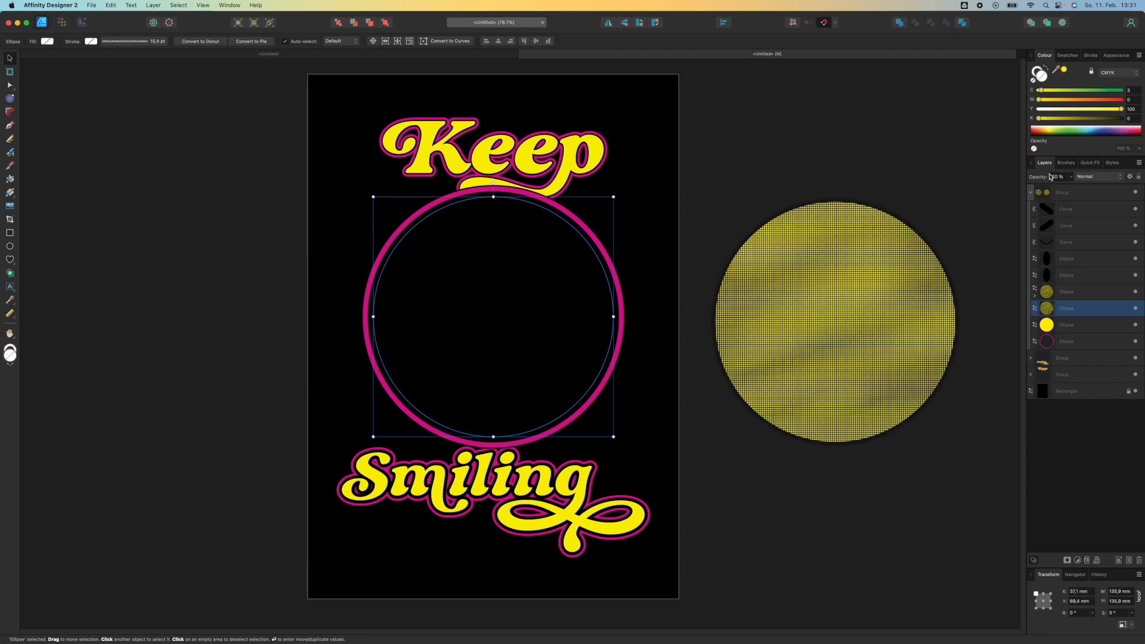
left_click(1065, 71)
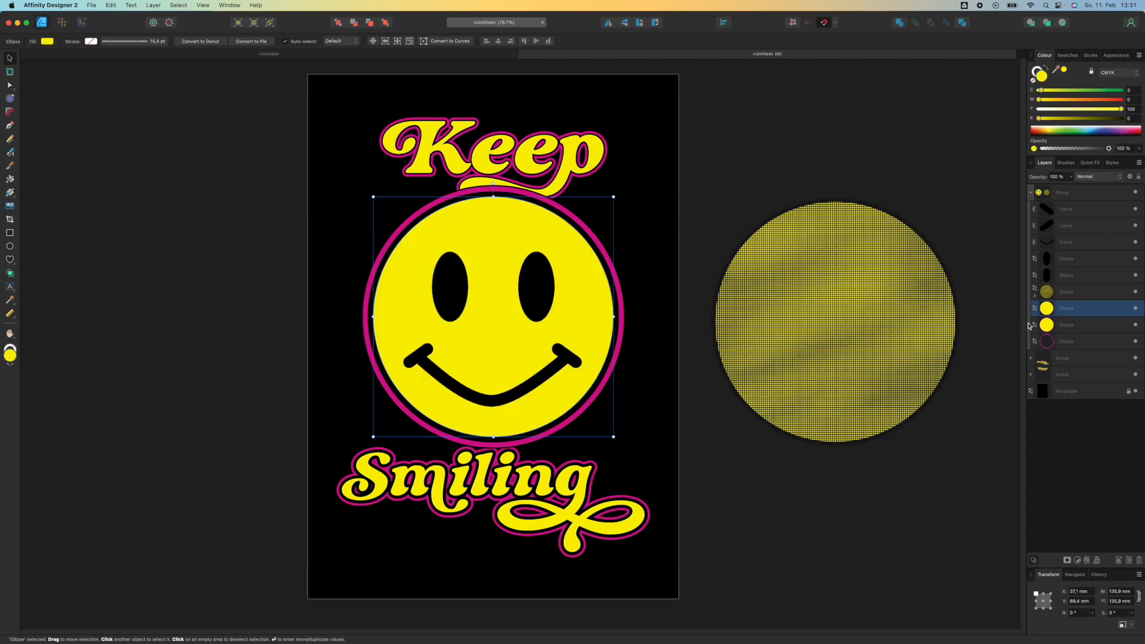
Switch to the Pixel persona and erase across the yellow face ellipse with Halftone Brush 04 at 800 px width
left_click(61, 22)
left_click(9, 192)
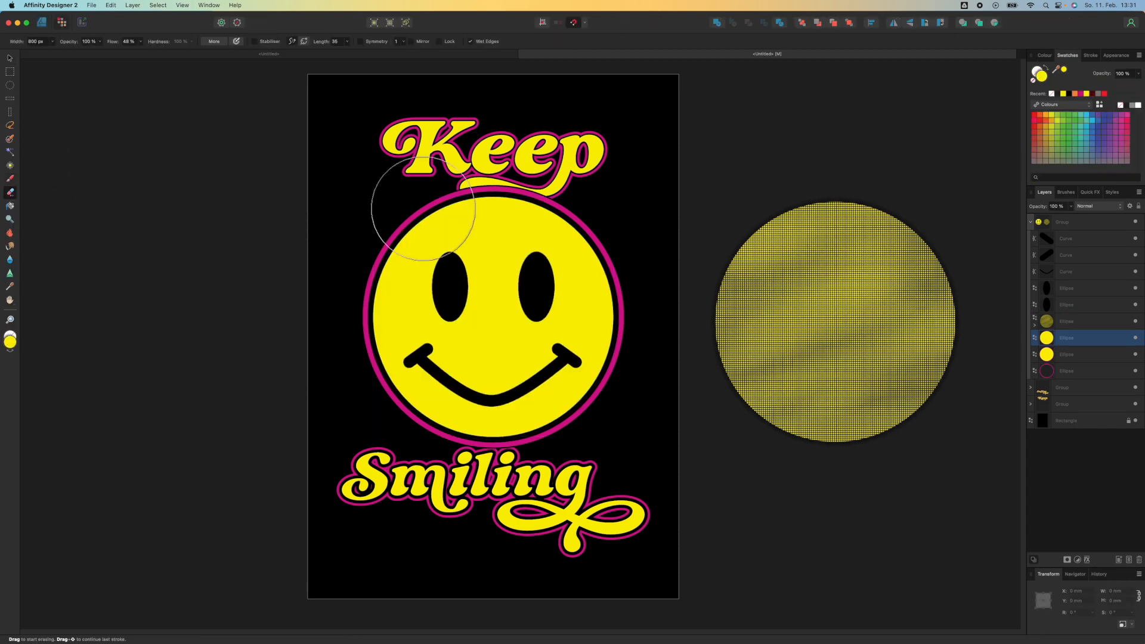
left_click(1067, 193)
left_click(1083, 550)
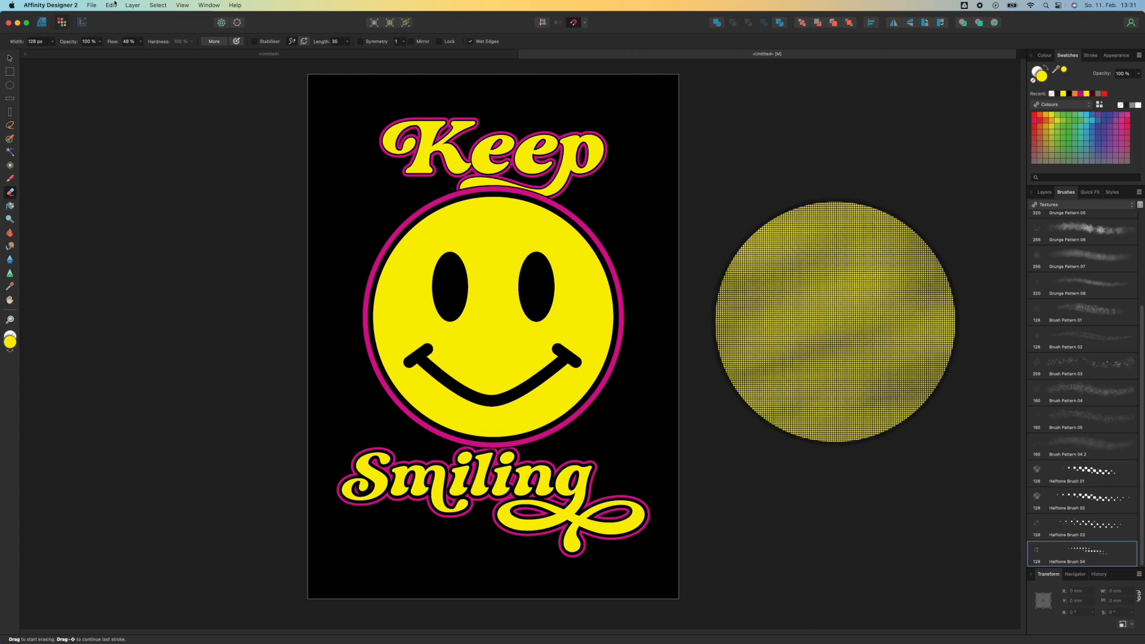
key("Return")
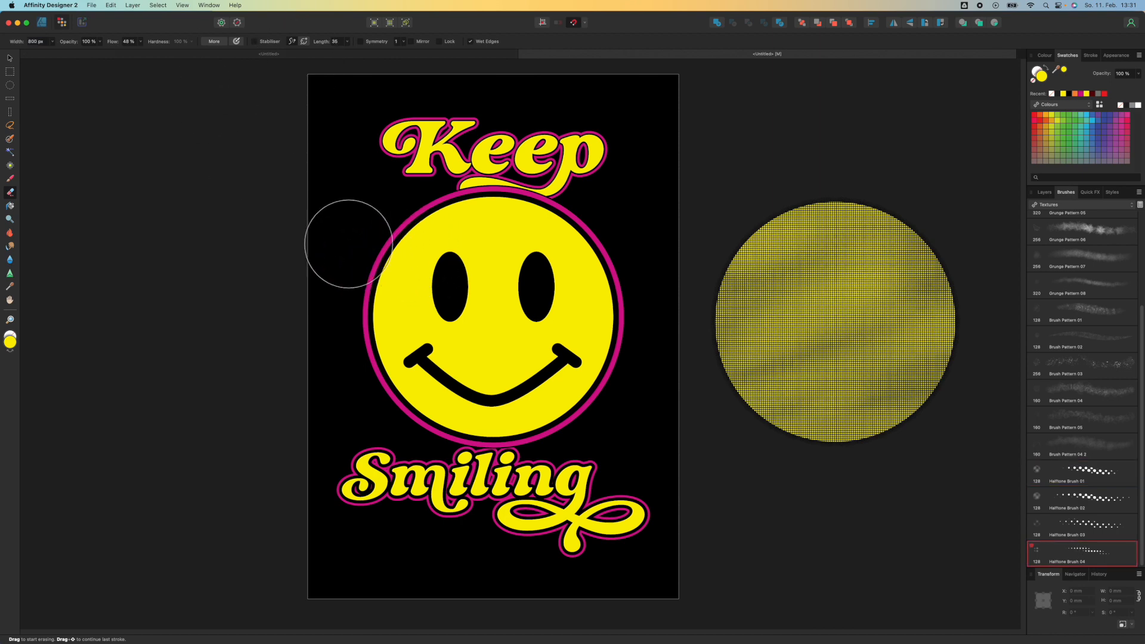
left_click(1045, 192)
mouse_move(381, 232)
left_mouse_down()
mouse_move(616, 199)
mouse_move(583, 327)
mouse_move(495, 422)
left_mouse_up()
Move the duplicated halftone ellipse back onto the face
key("v")
left_click(881, 304)
left_click_drag(881, 304, 797, 304)
scroll(685, 305, "down", 3)
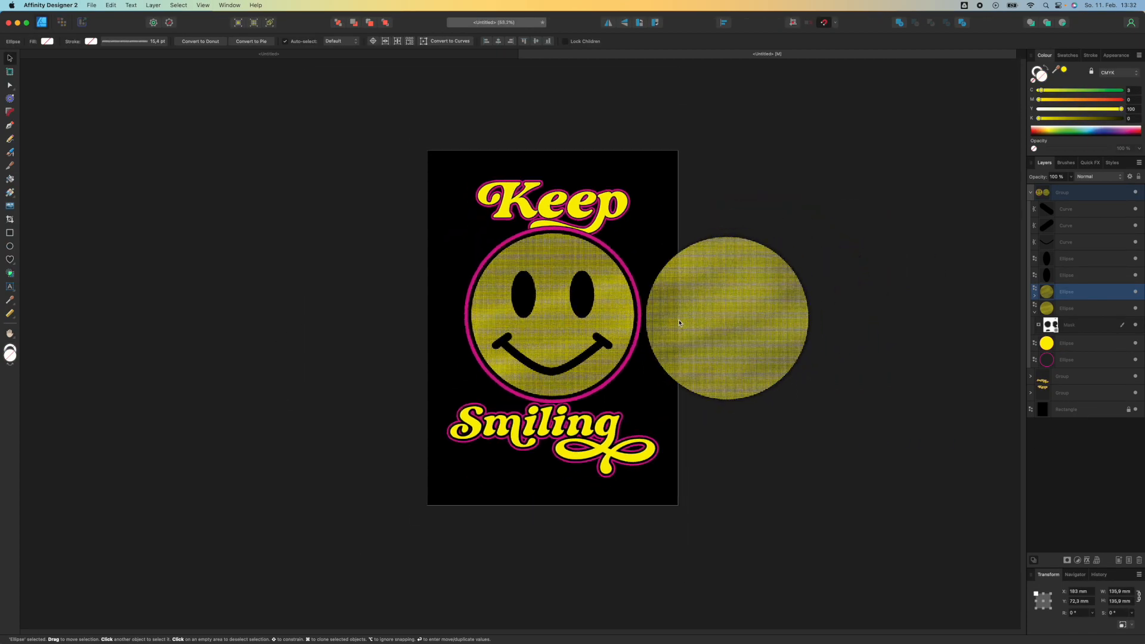
scroll(695, 319, "up", 8)
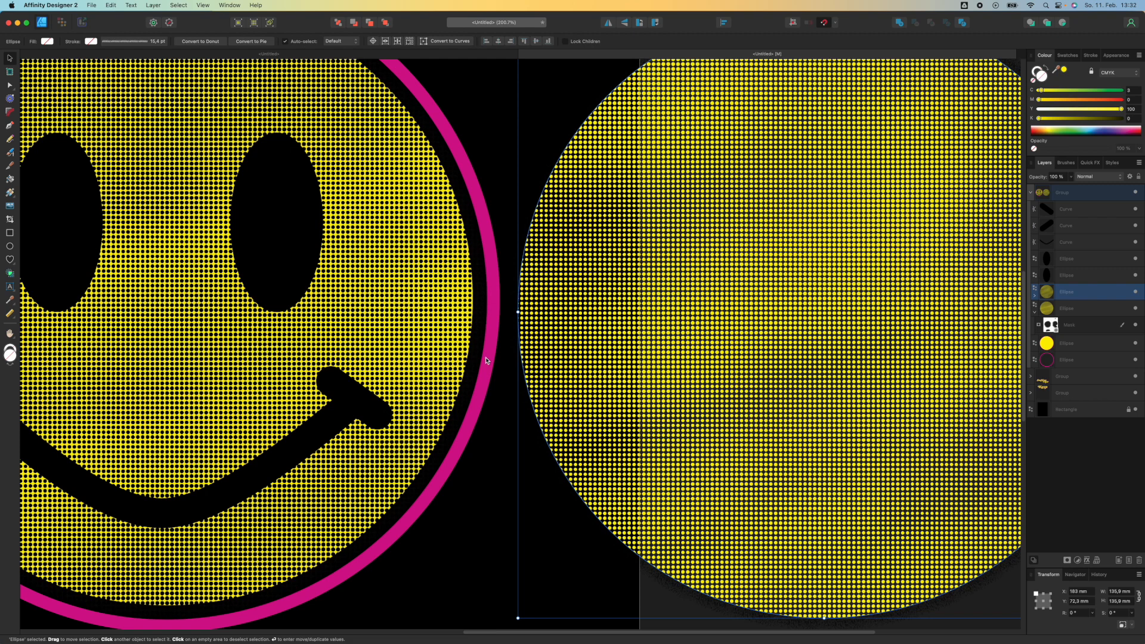
scroll(486, 360, "down", 5)
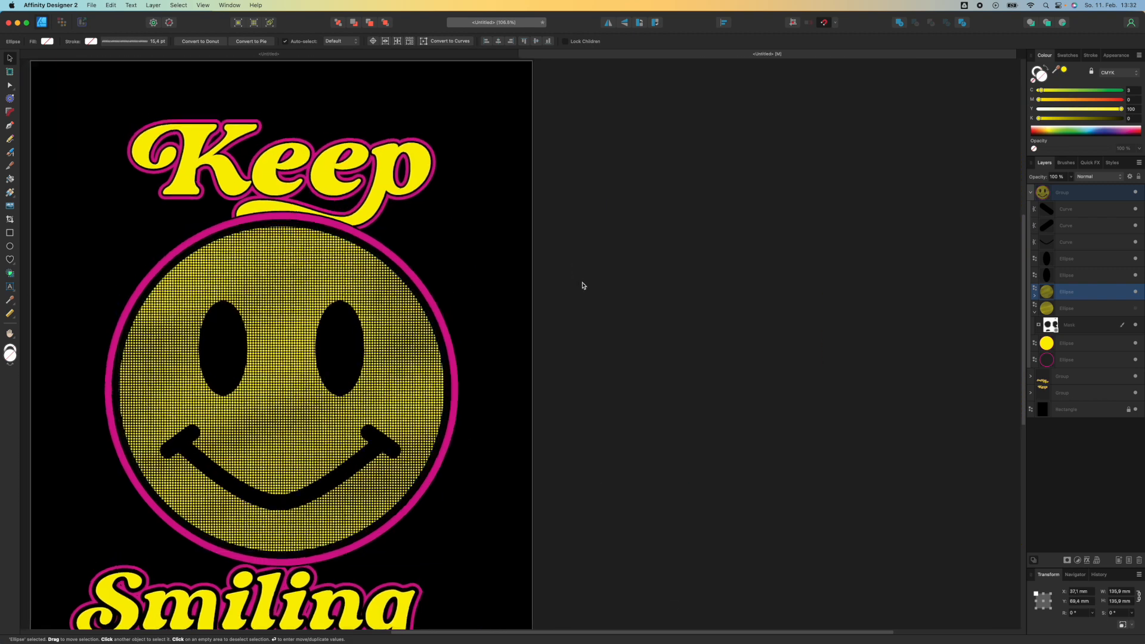
scroll(582, 284, "left", 2)
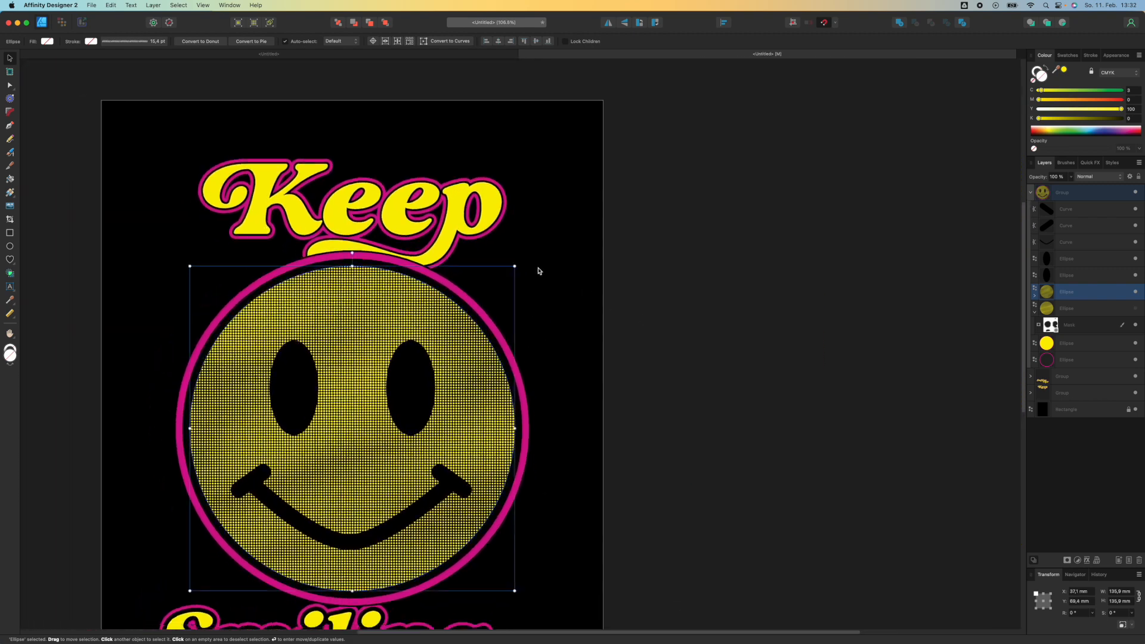
Try roughening the Keep text by erasing strokes across it with the Gritty Crayon brush
left_click(410, 229)
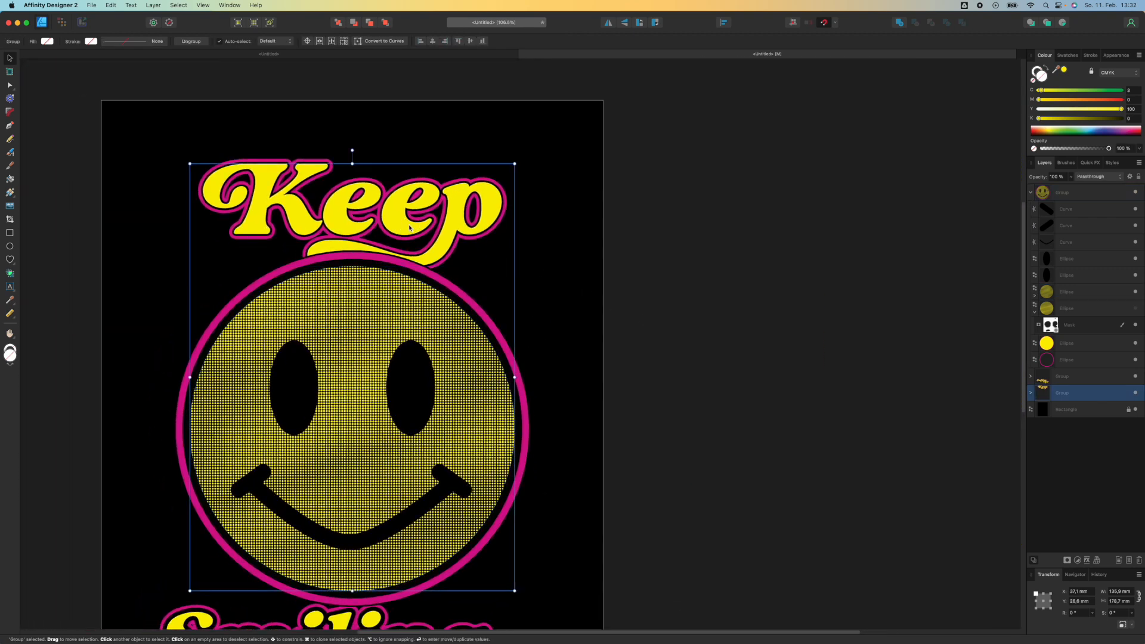
left_click(1031, 393)
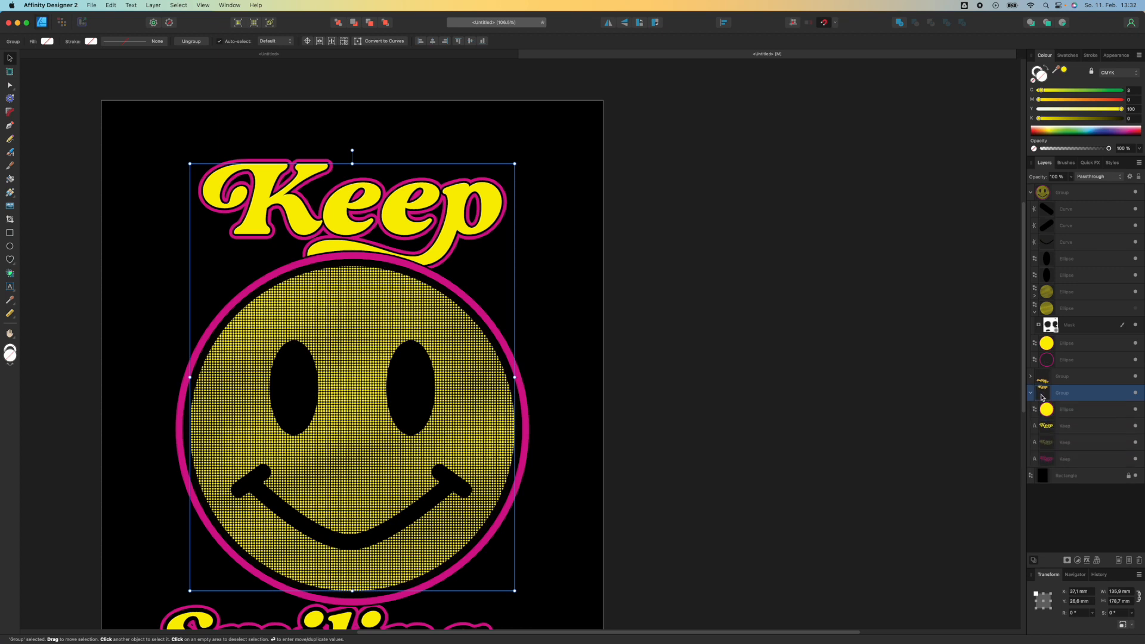
left_click(1054, 429)
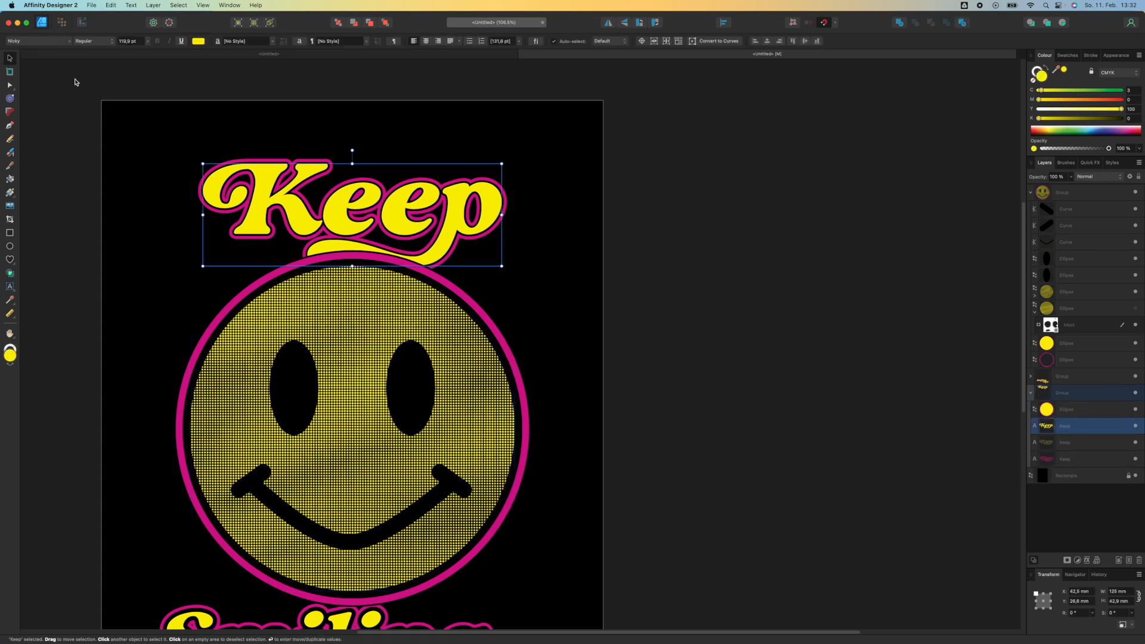
left_click(61, 24)
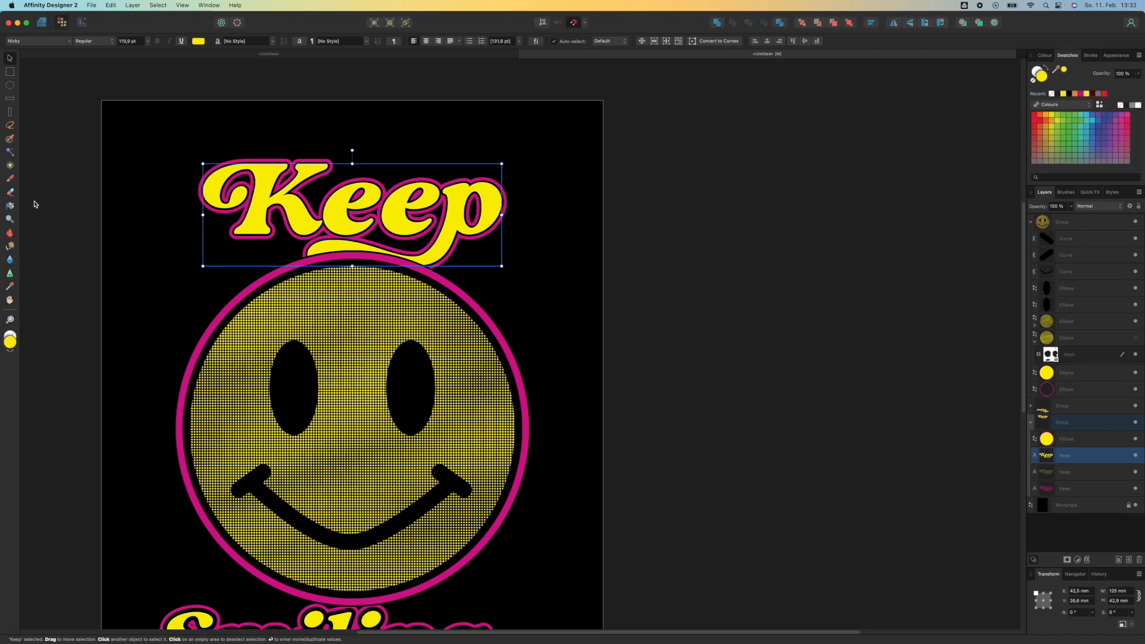
left_click(10, 182)
left_click(10, 192)
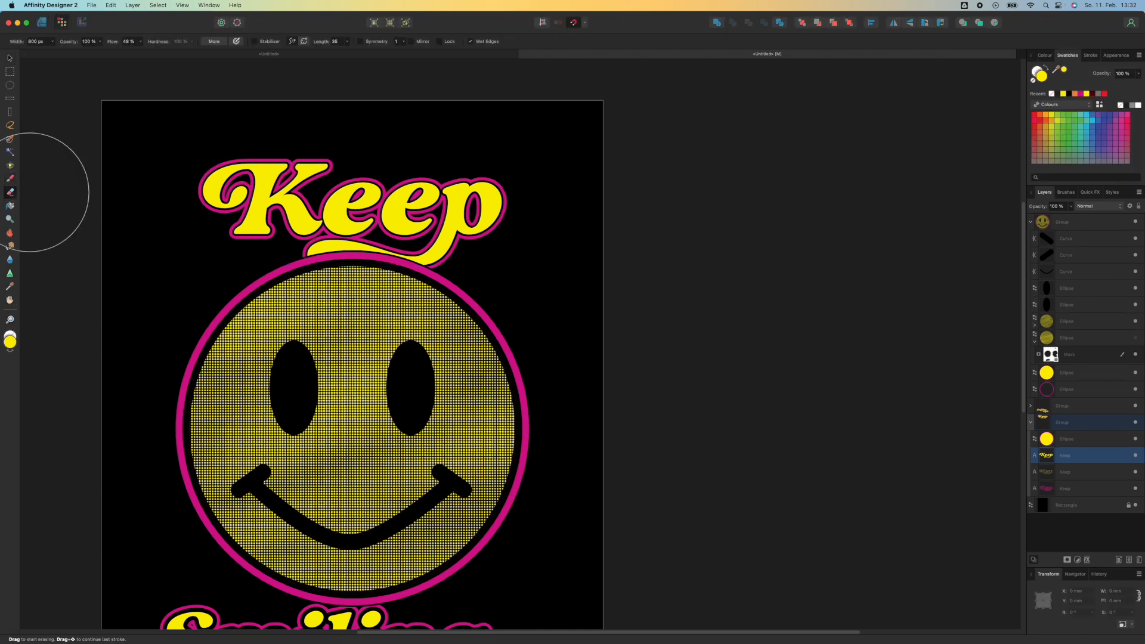
left_click(1065, 192)
left_click(1088, 257)
mouse_move(263, 238)
left_mouse_down()
mouse_move(247, 230)
mouse_move(274, 198)
left_mouse_up()
left_click_drag(339, 222, 374, 191)
left_click_drag(464, 226, 506, 198)
key("super+z")
key("super+z")
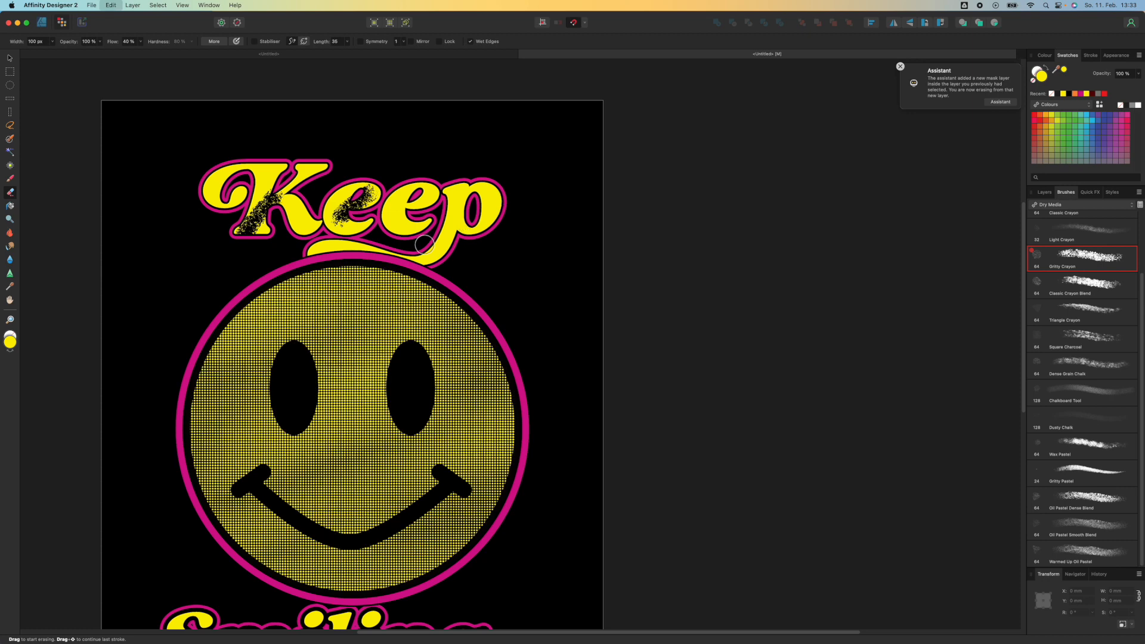
key("super+z")
key("super+z")
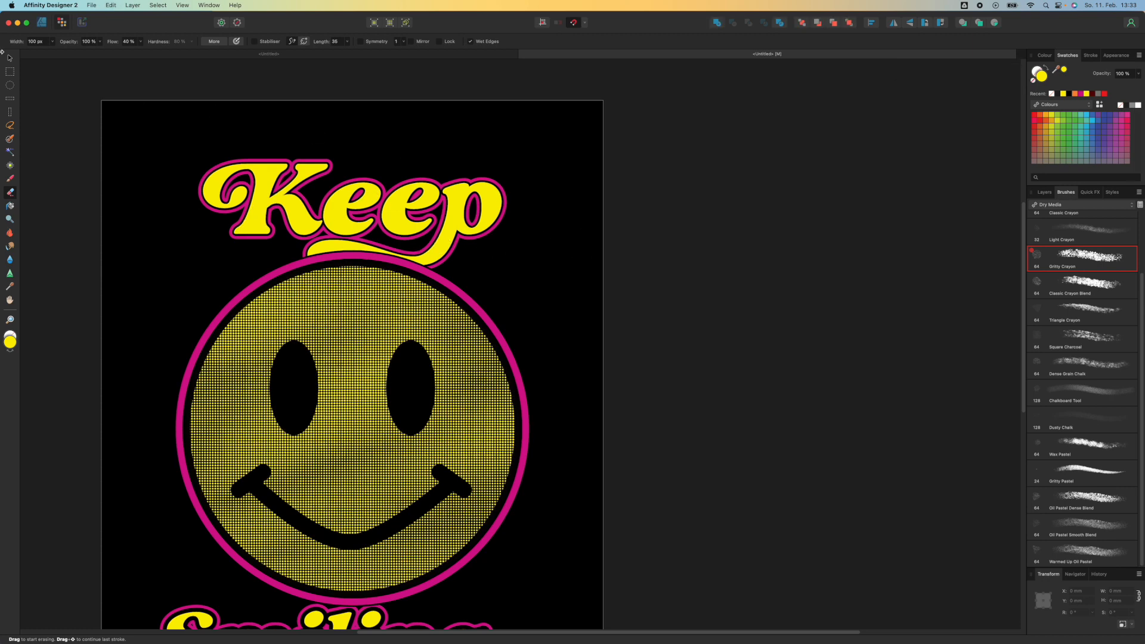
Return to the Designer persona and remove the fill from the Keep text
left_click(8, 57)
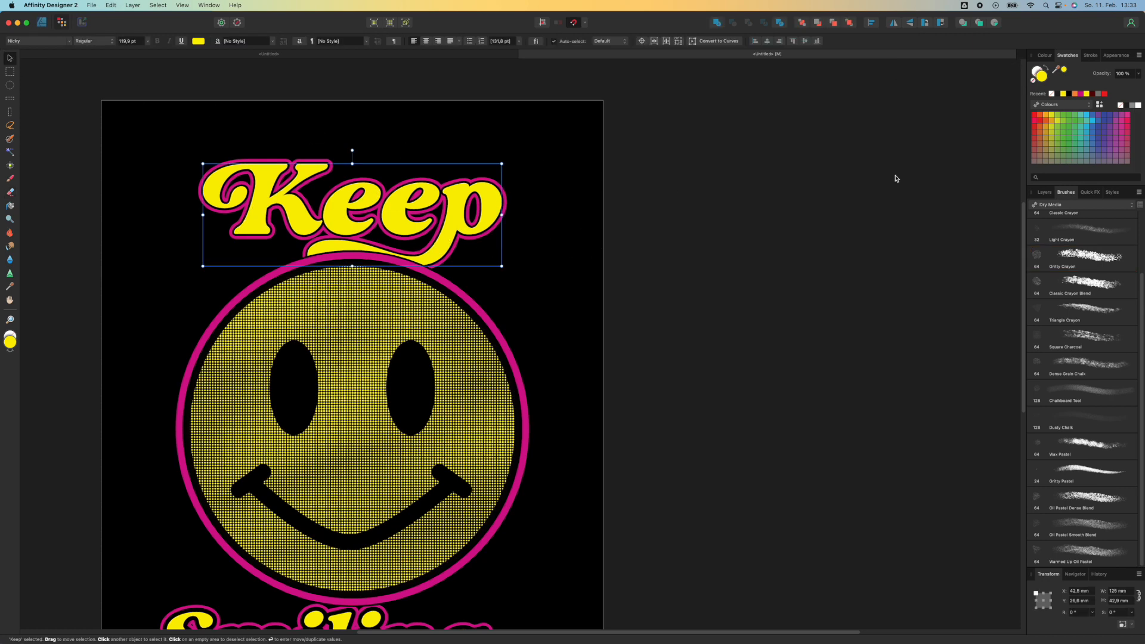
left_click(40, 22)
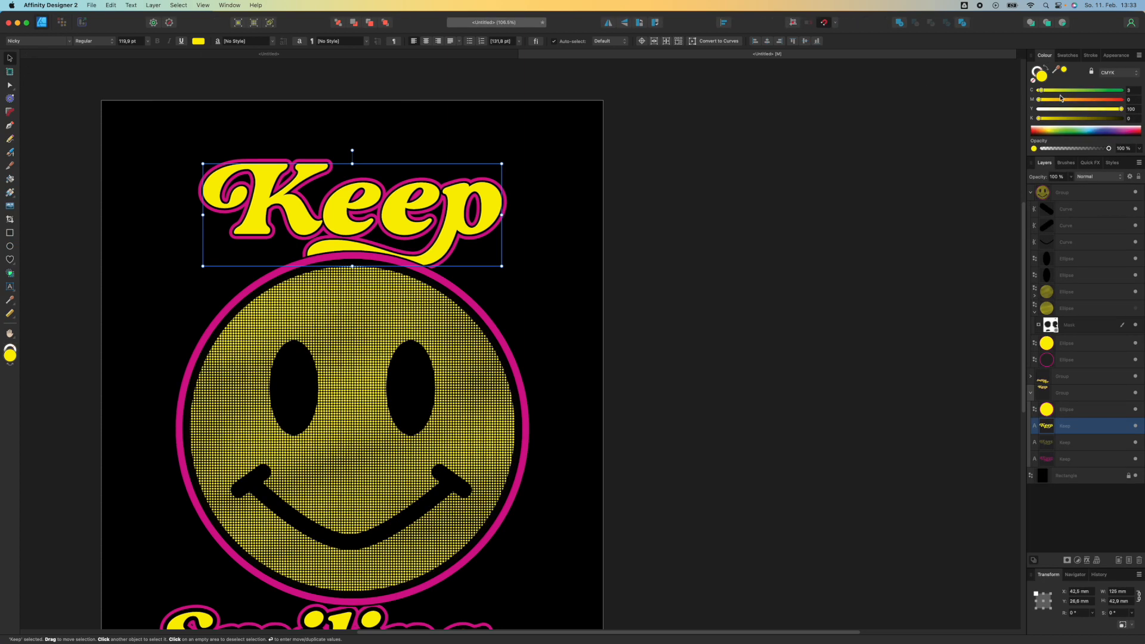
left_click(1034, 80)
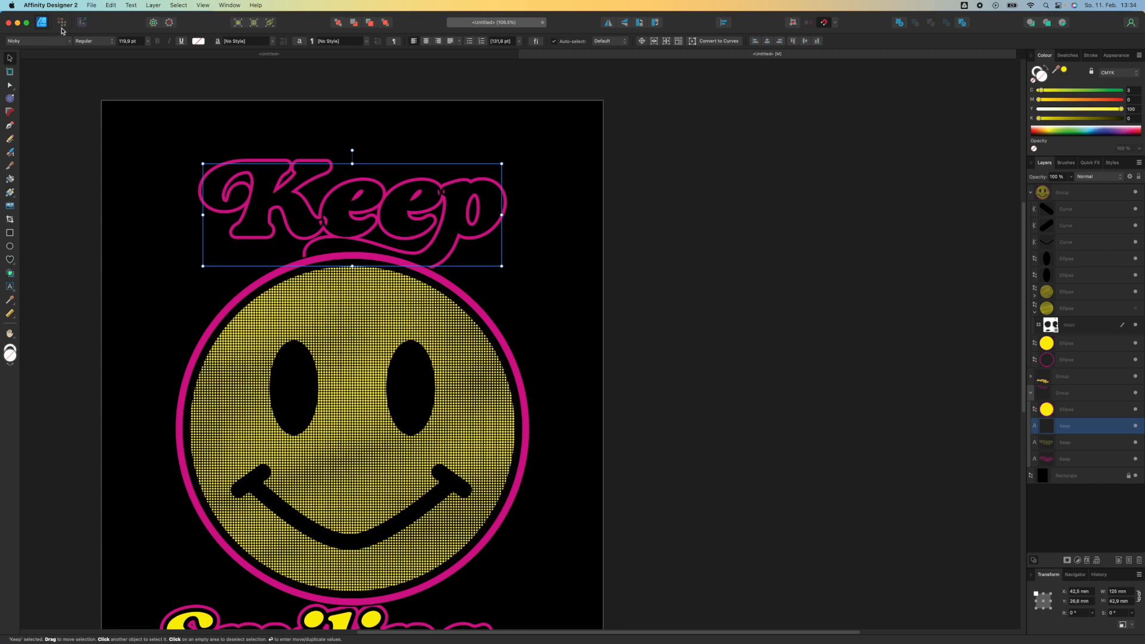
Paint yellow strokes across the Keep text with the Gritty Crayon brush in the Pixel persona
left_click(62, 26)
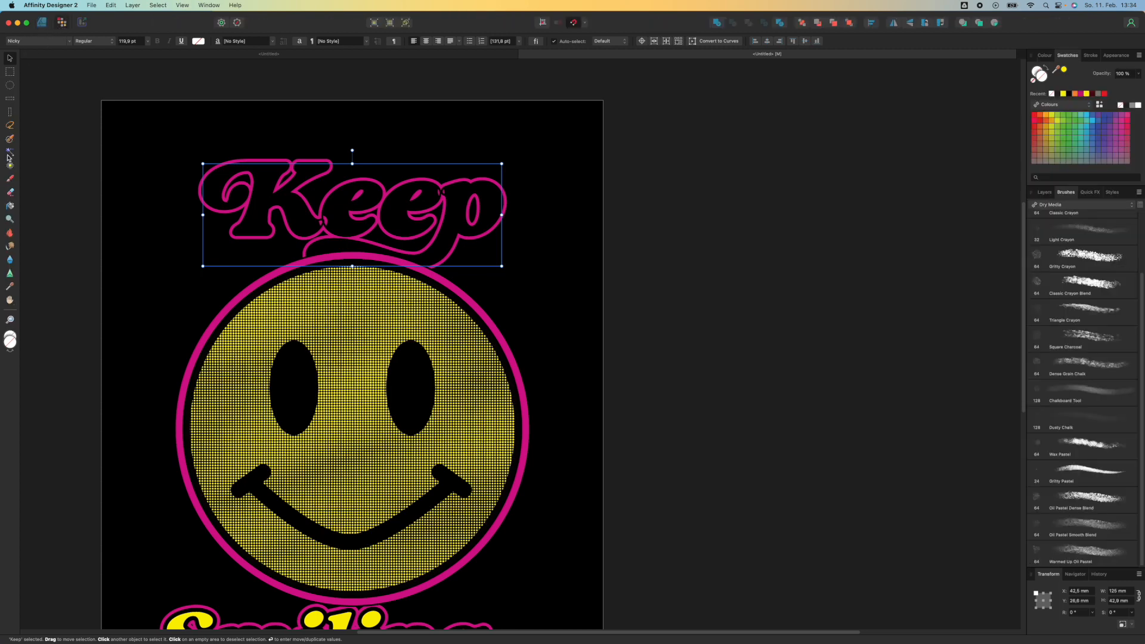
left_click(12, 179)
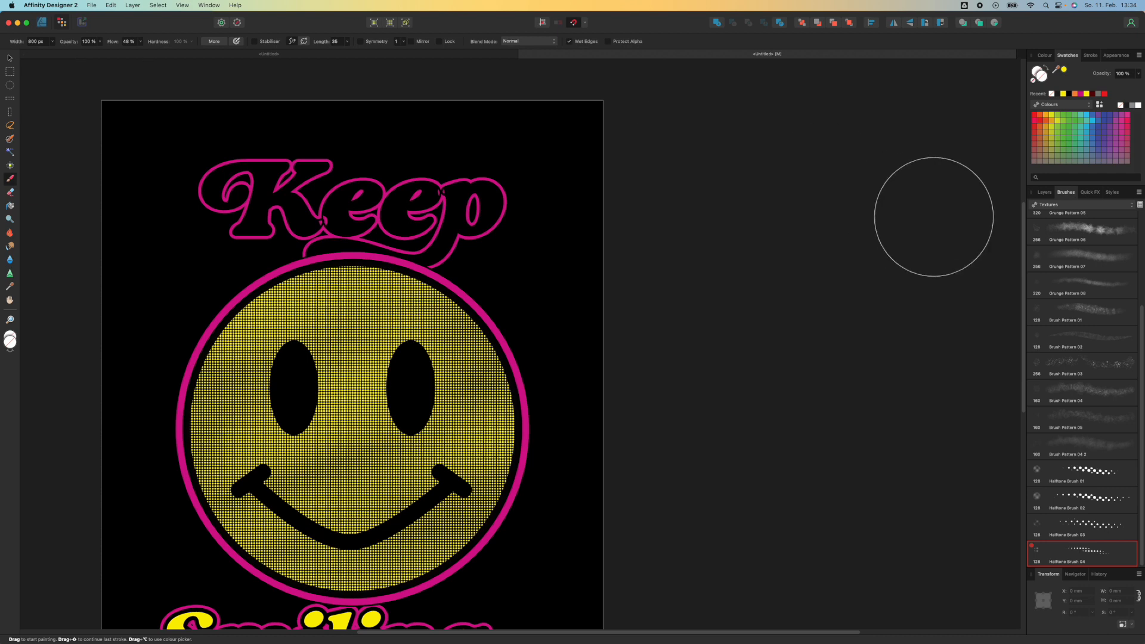
left_click(1065, 205)
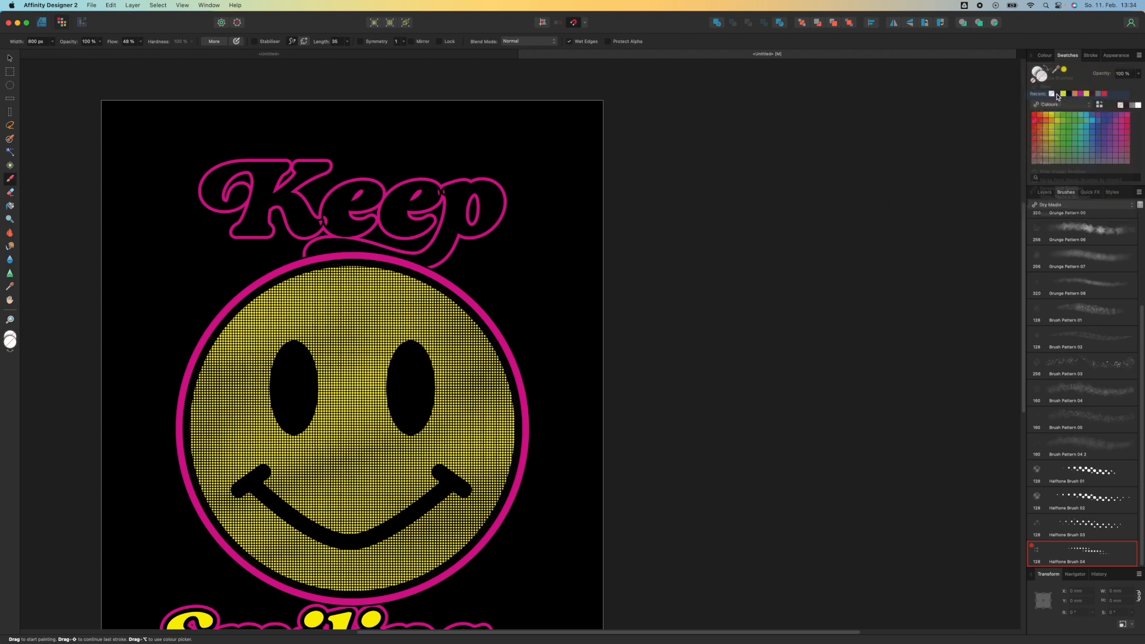
left_click(1058, 95)
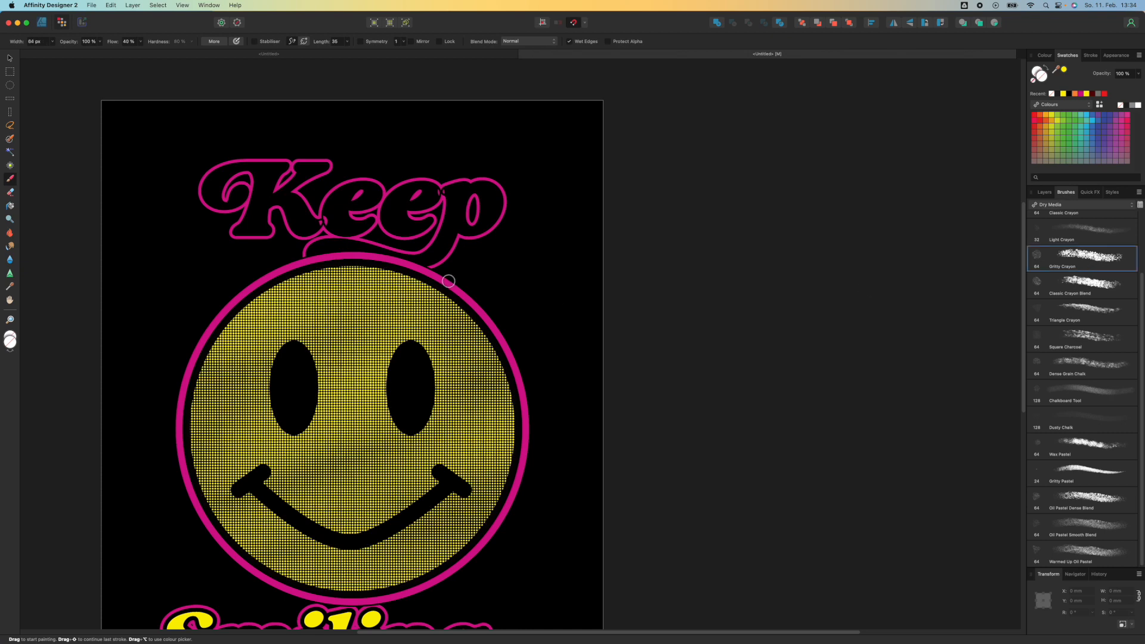
mouse_move(206, 200)
left_mouse_down()
mouse_move(273, 146)
mouse_move(438, 186)
mouse_move(424, 257)
left_mouse_up()
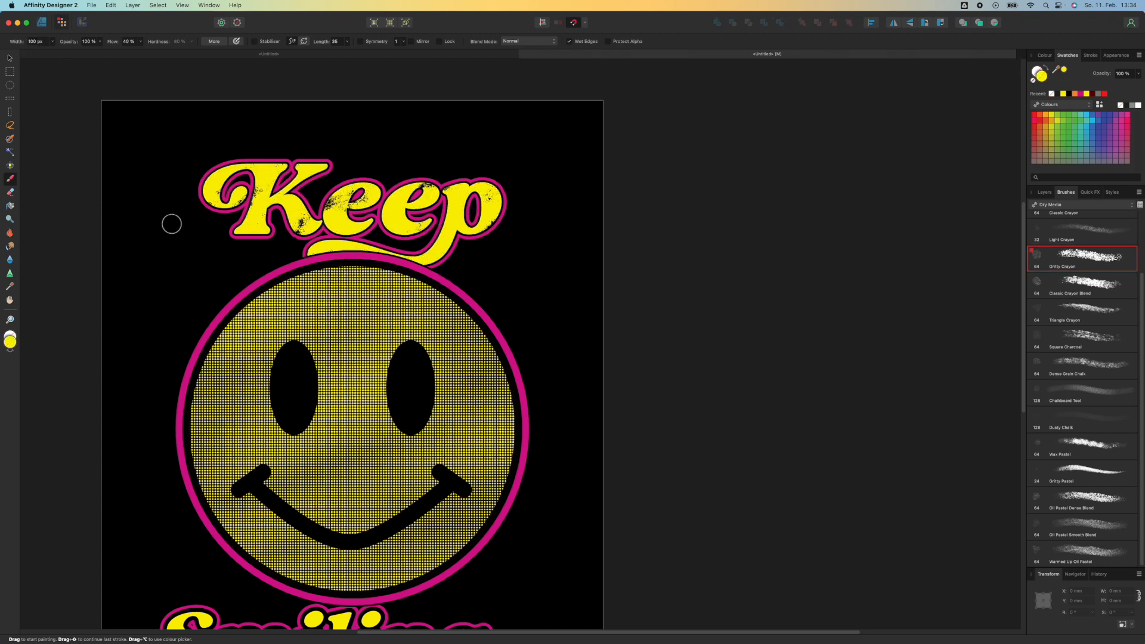
key("super+z")
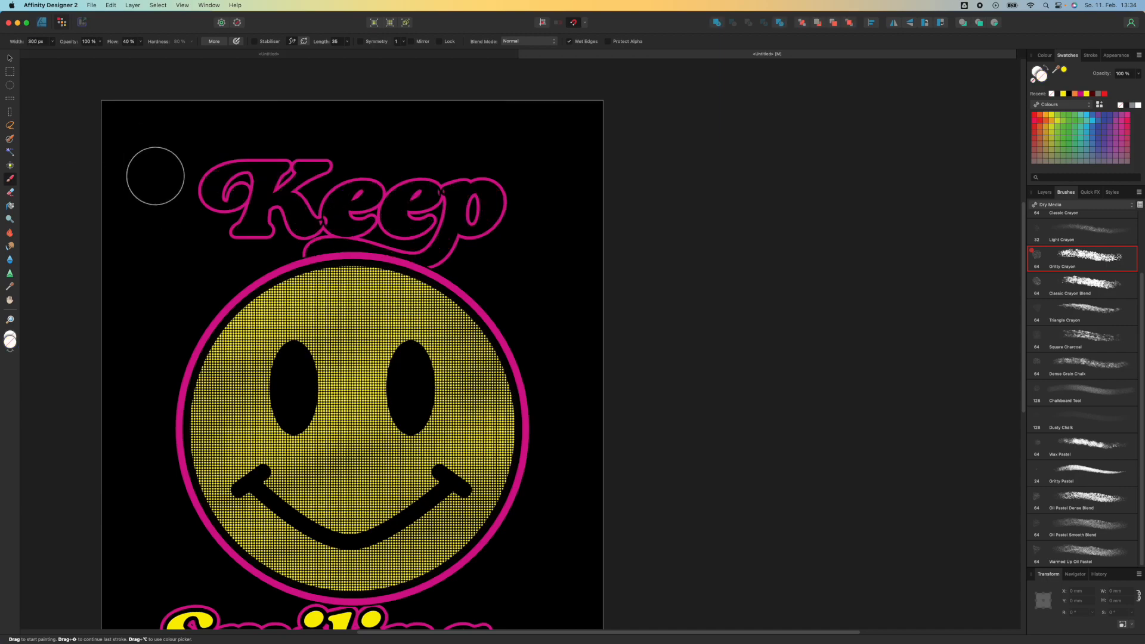
key("super+shift+z")
scroll(606, 235, "down", 3)
scroll(494, 235, "up", 5)
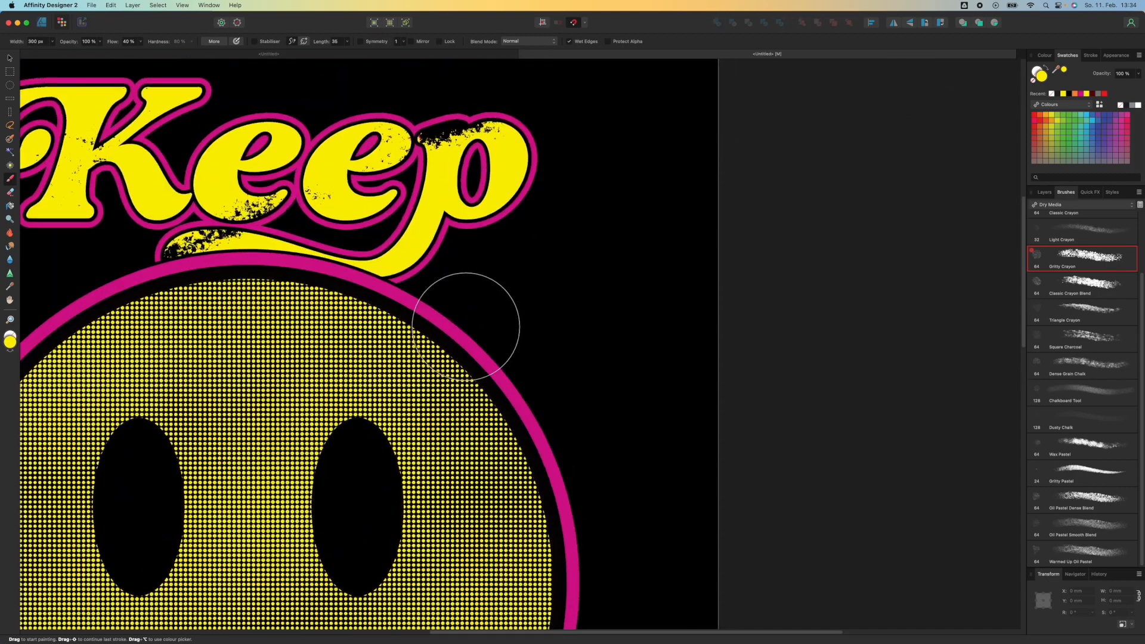
scroll(465, 326, "down", 5)
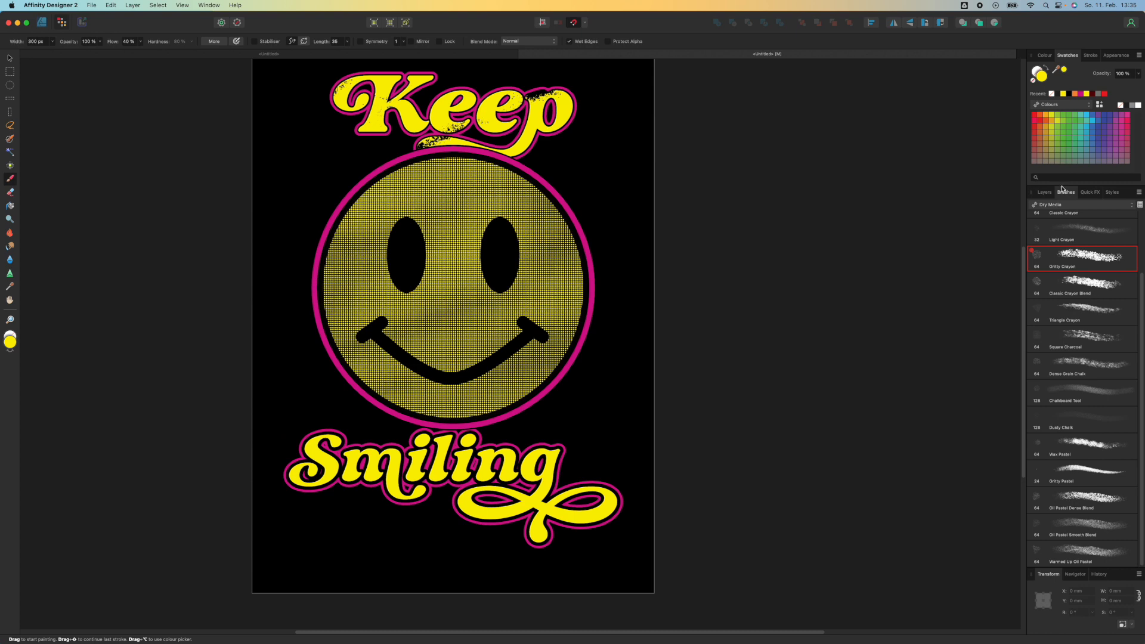
Return to the Designer persona, select the Smiling text and remove its fill
left_click(41, 23)
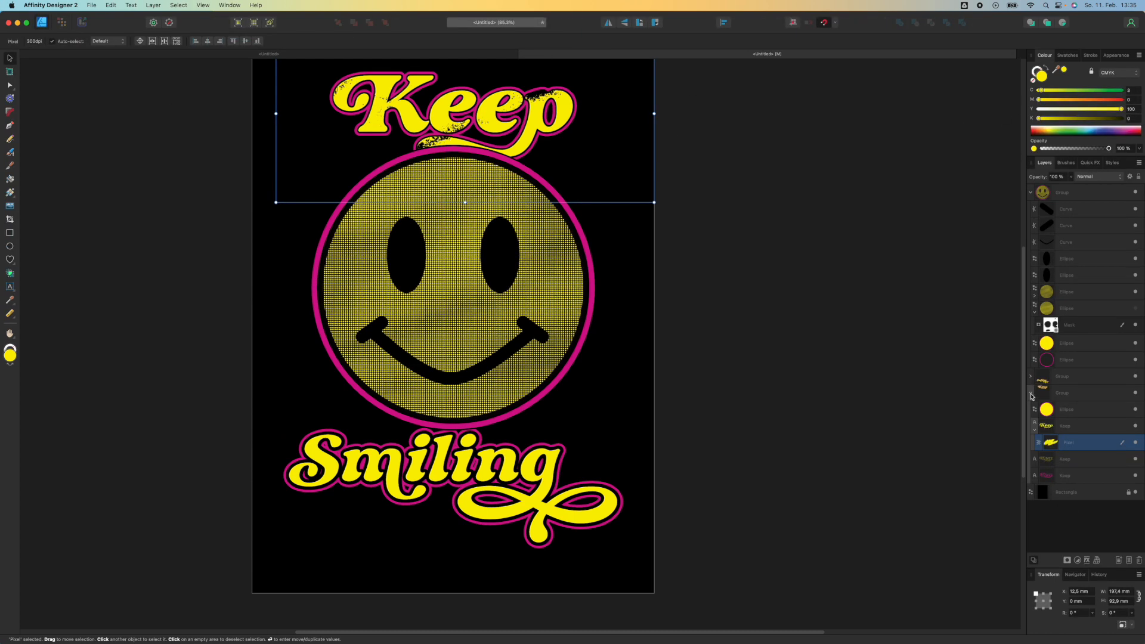
left_click(1031, 393)
left_click(1031, 376)
left_click(1061, 407)
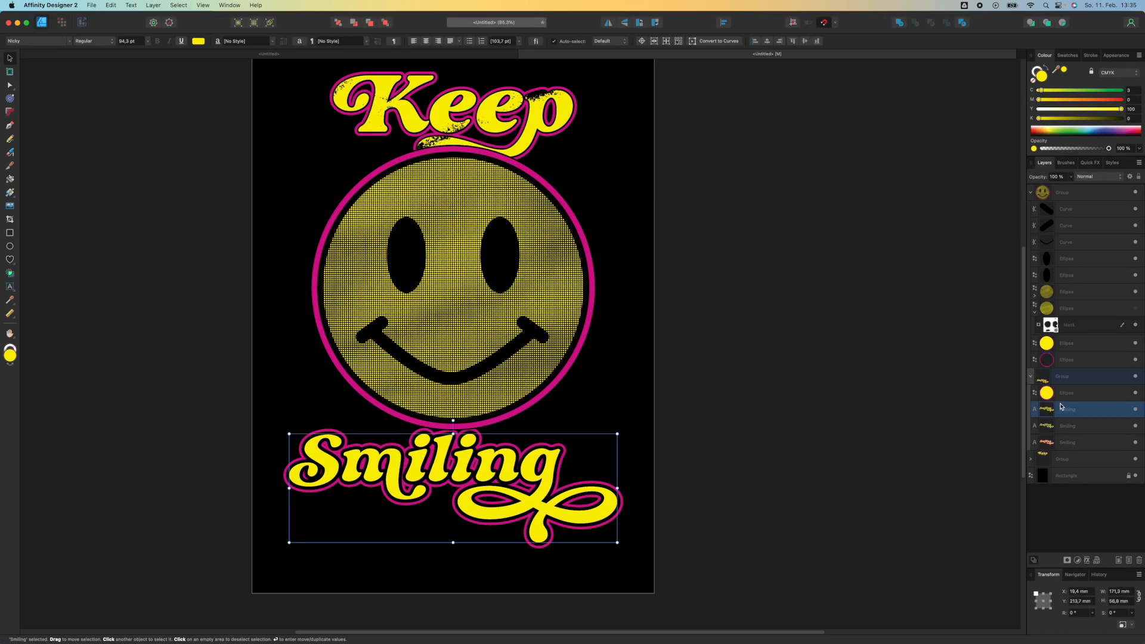
left_click(1034, 82)
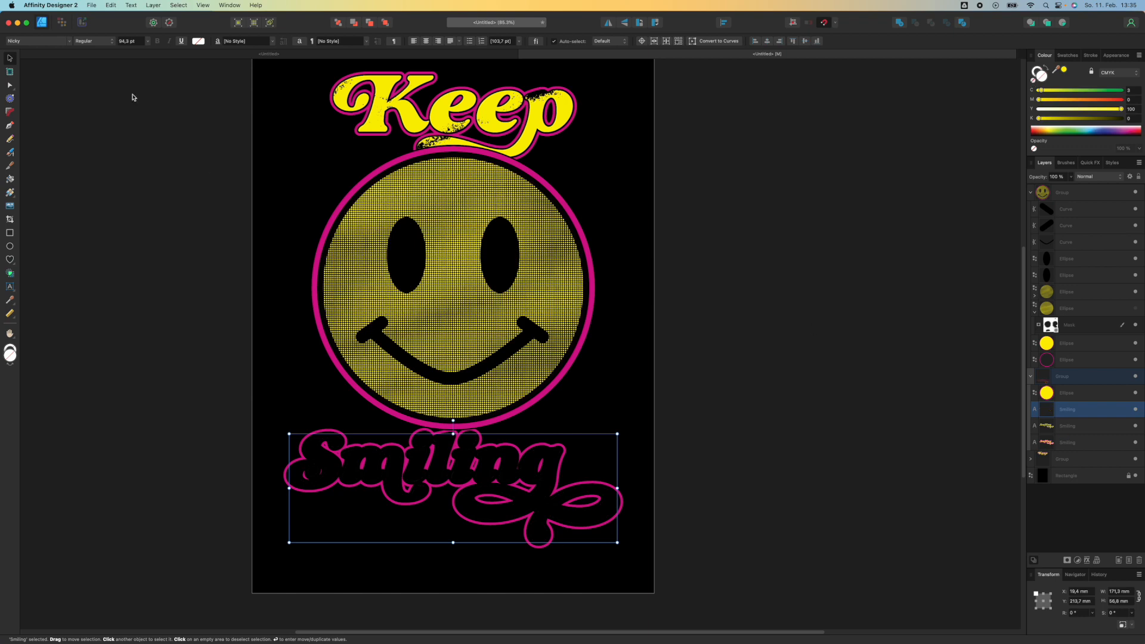
Paint yellow across the Smiling text with the Grunge Pattern 04 texture brush at 256 px width
left_click(61, 22)
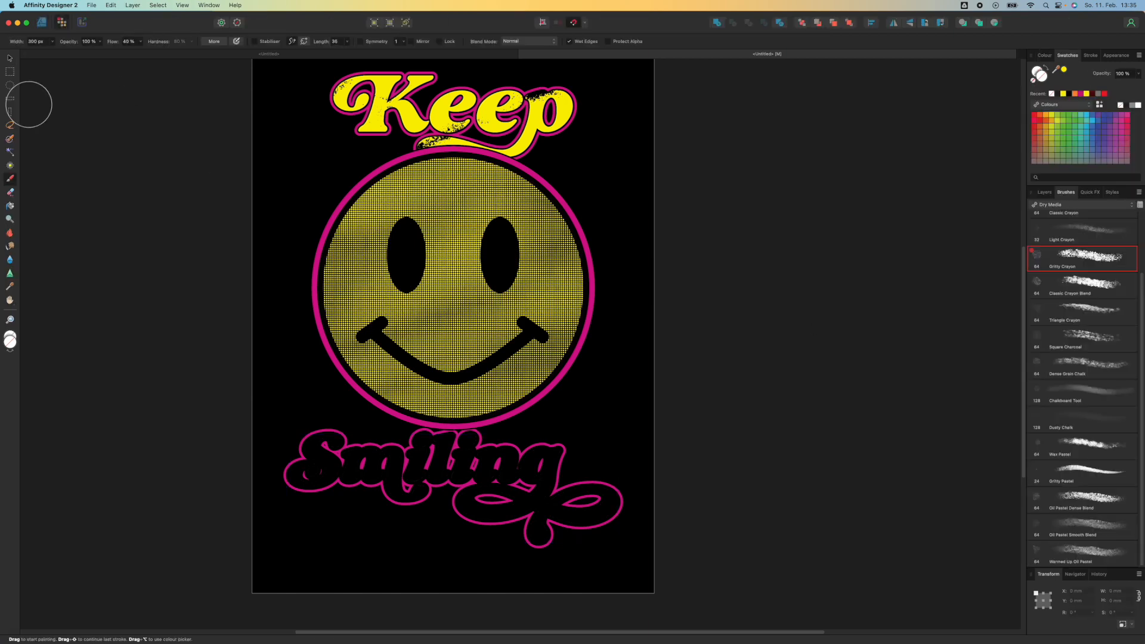
left_click(1068, 205)
left_click(1062, 313)
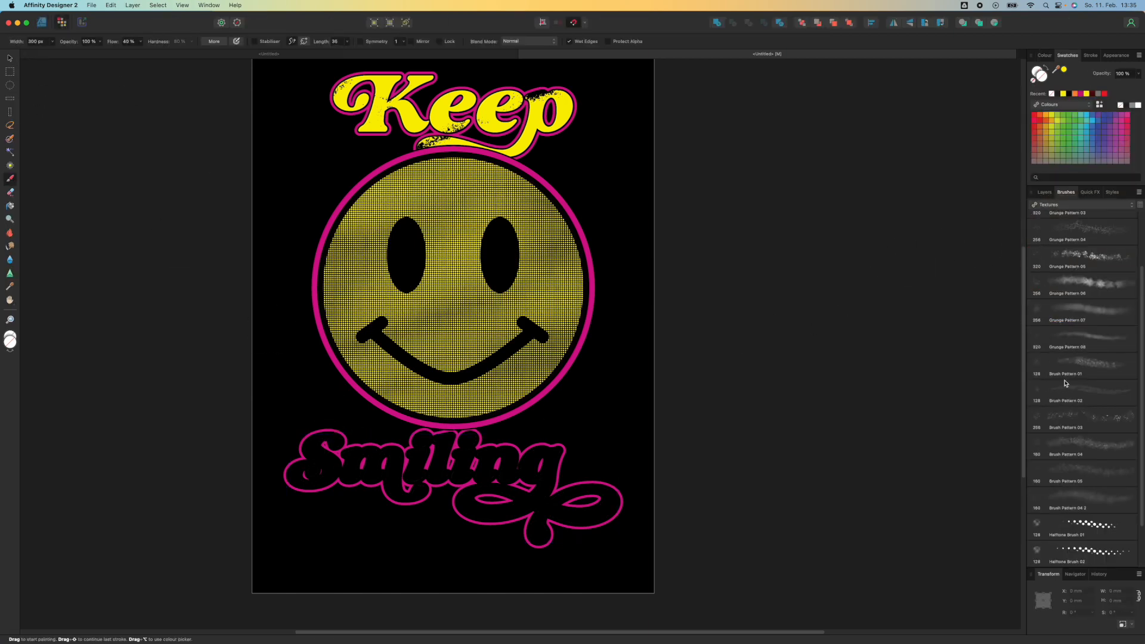
scroll(1083, 418, "up", 3)
scroll(1083, 477, "up", 1)
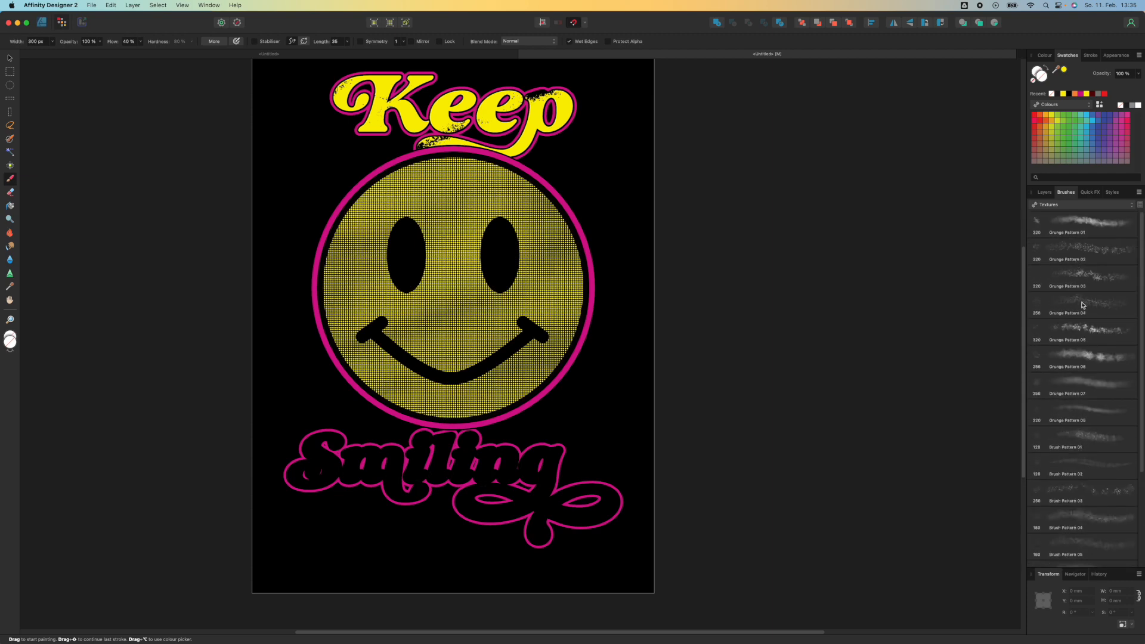
mouse_move(326, 445)
left_mouse_down()
mouse_move(343, 485)
mouse_move(495, 456)
mouse_move(536, 504)
mouse_move(525, 539)
mouse_move(524, 507)
mouse_move(441, 467)
mouse_move(407, 486)
mouse_move(413, 437)
mouse_move(341, 480)
mouse_move(328, 436)
mouse_move(295, 479)
mouse_move(450, 451)
mouse_move(431, 496)
mouse_move(560, 482)
mouse_move(615, 495)
mouse_move(494, 511)
mouse_move(500, 472)
mouse_move(526, 464)
mouse_move(383, 484)
mouse_move(496, 432)
mouse_move(440, 447)
mouse_move(305, 438)
left_mouse_up()
scroll(306, 388, "down", 3)
scroll(309, 390, "up", 10)
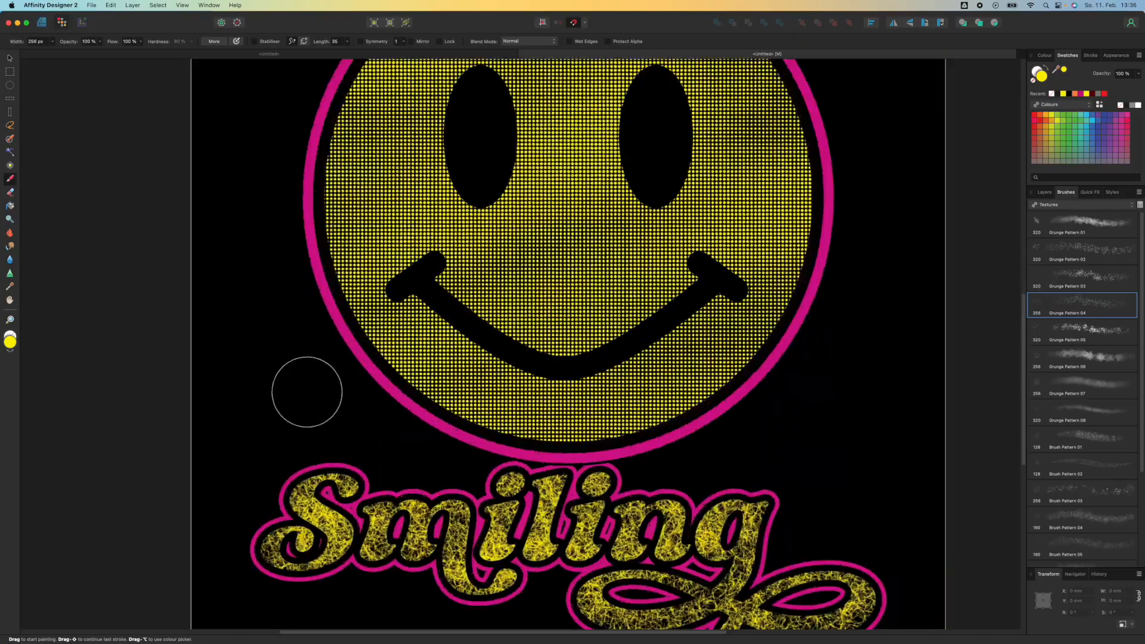
scroll(279, 277, "up", 1)
left_click_drag(279, 278, 311, 124)
scroll(368, 364, "down", 10)
left_click_drag(360, 246, 359, 403)
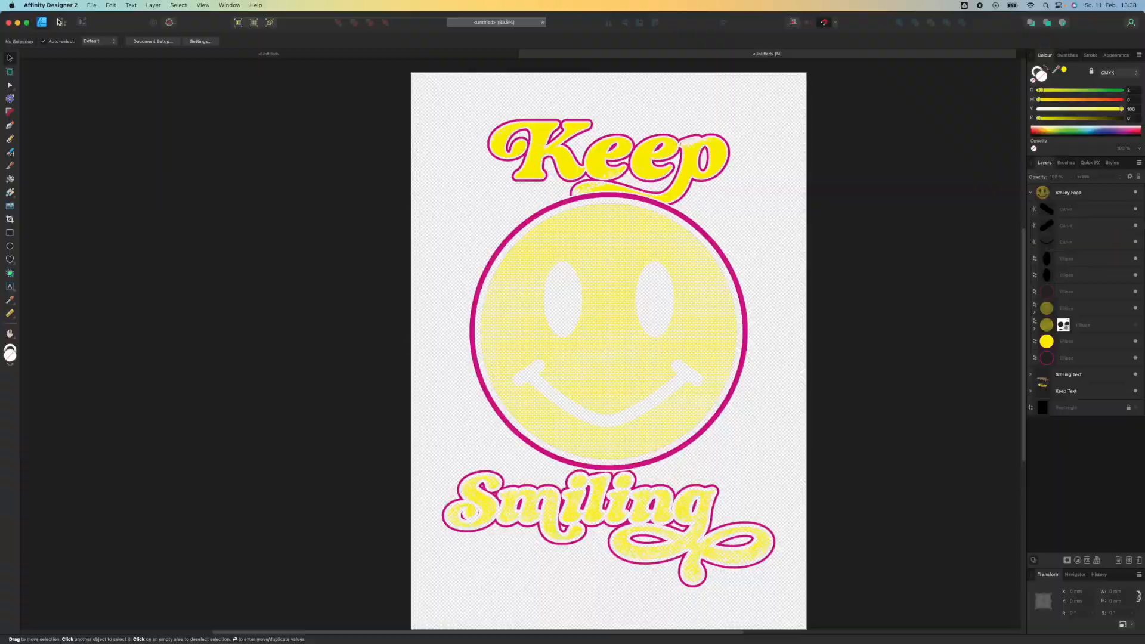
Open the export dialog and choose the TIFF format with the TIFF CMYK preset
left_click(91, 5)
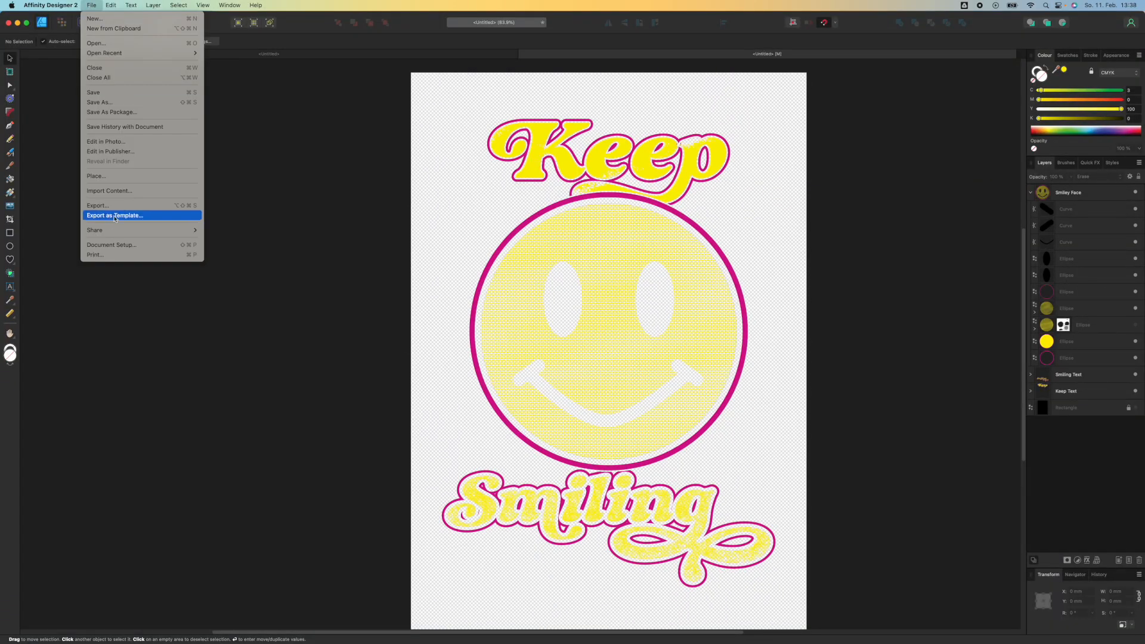
left_click(164, 216)
left_click(605, 124)
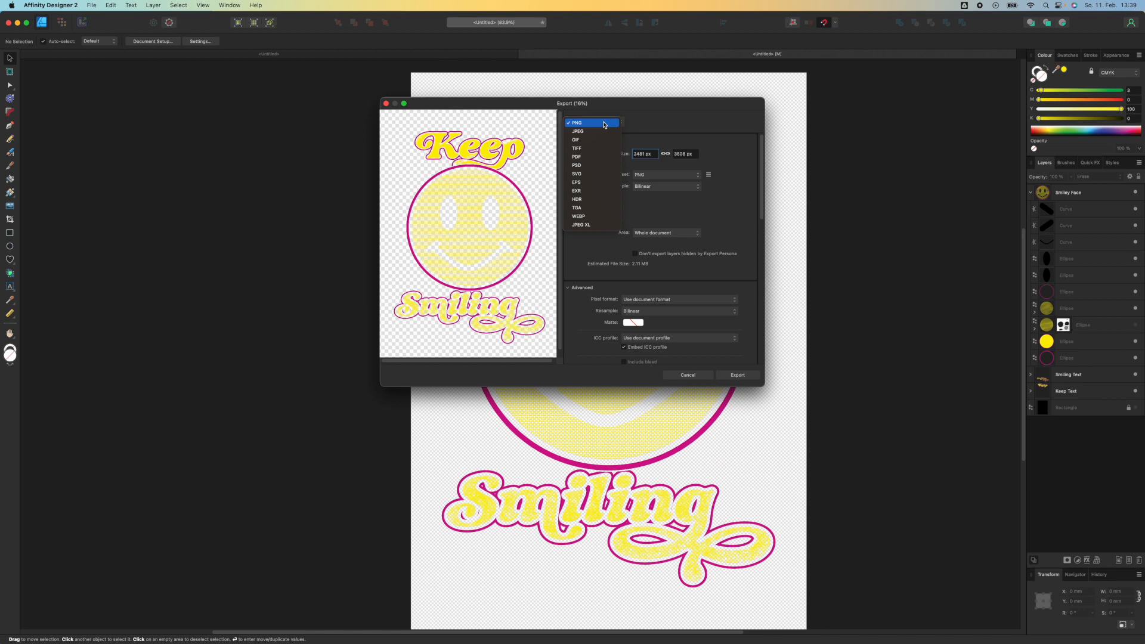
left_click(591, 150)
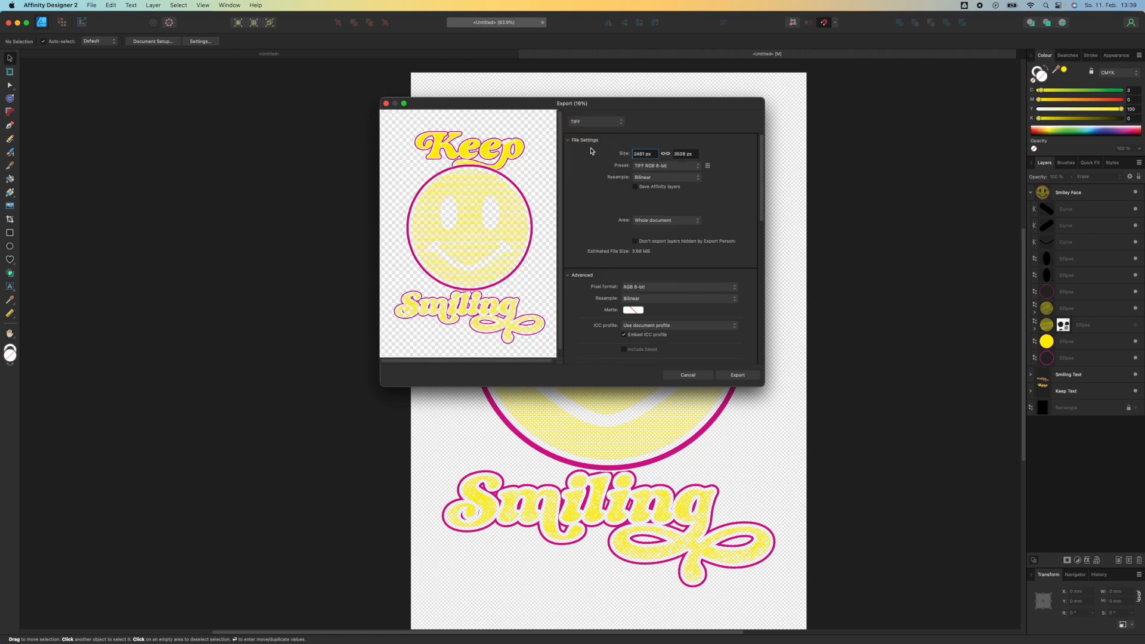
left_click(644, 201)
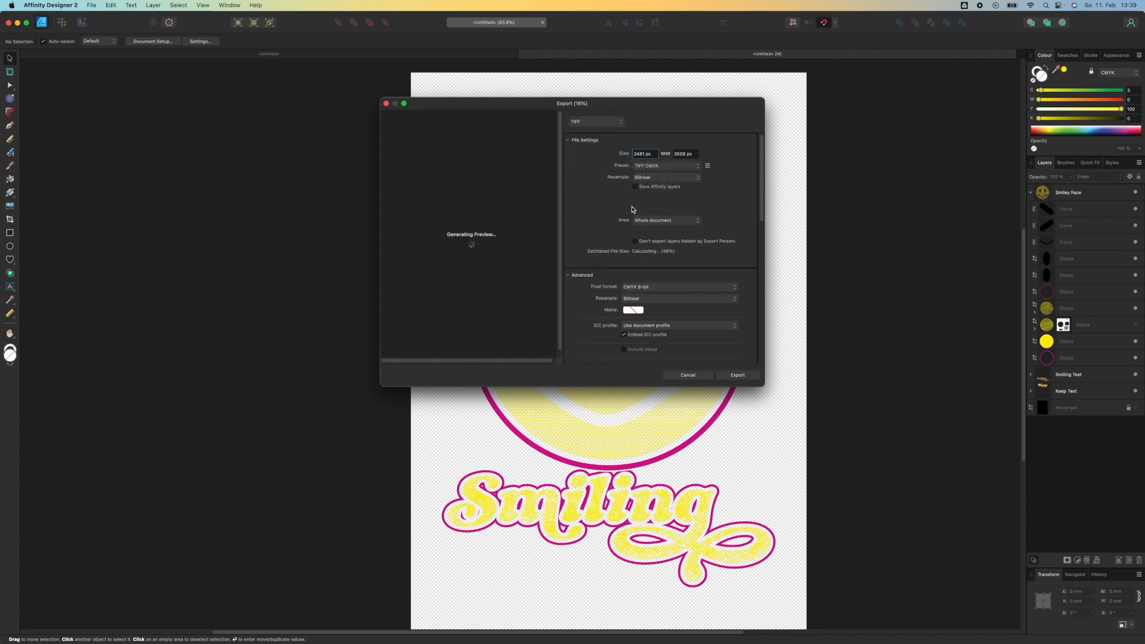